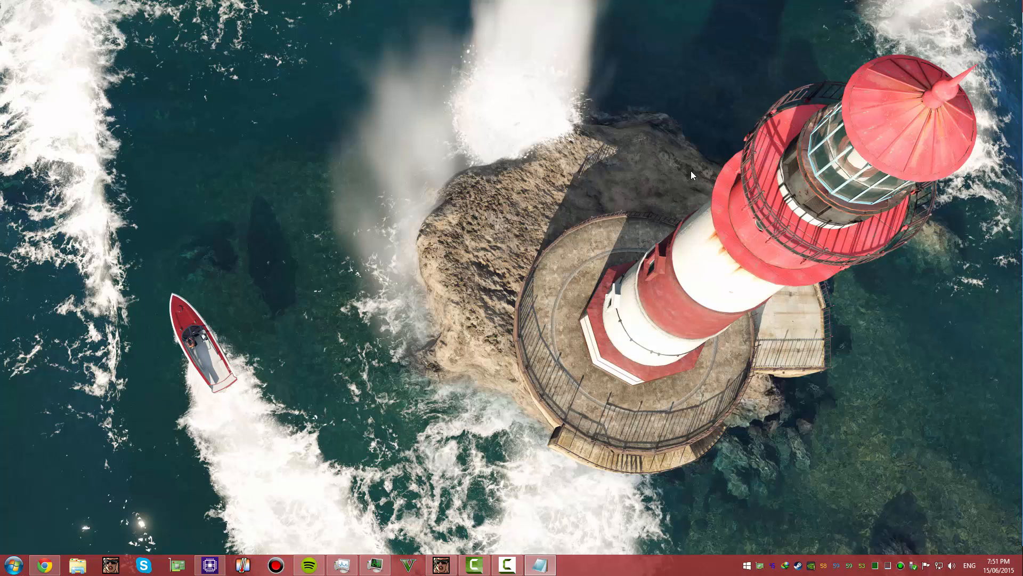
click(45, 565)
text(http://ultra-h.com/register.php)
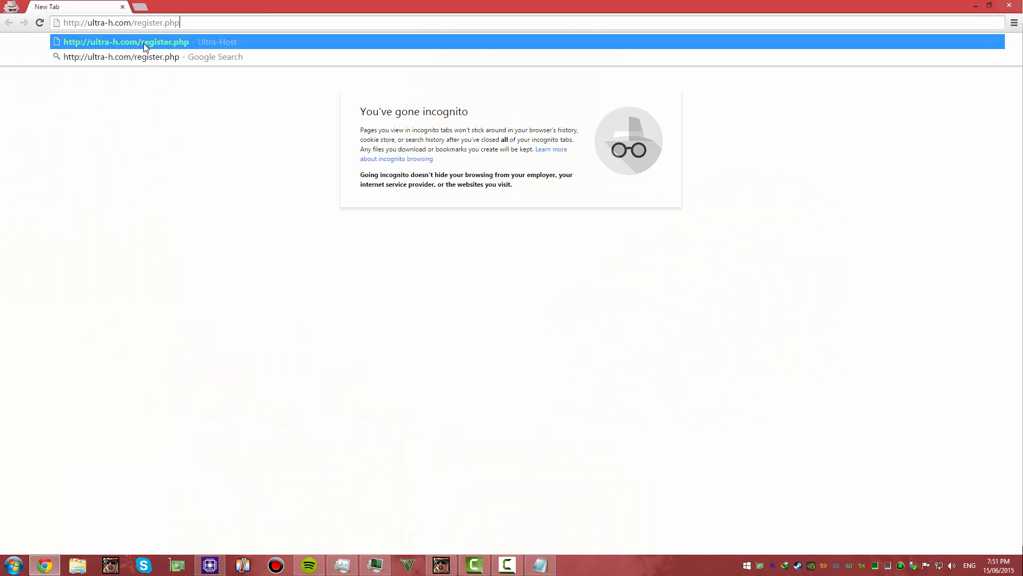
click(188, 41)
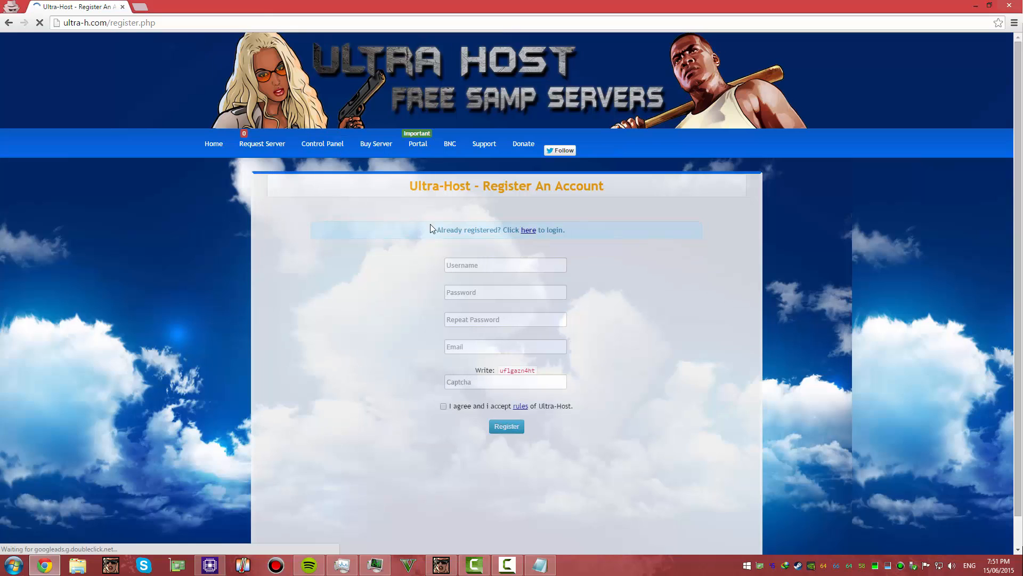
Fill in the username and the account password in the registration form
click(474, 270)
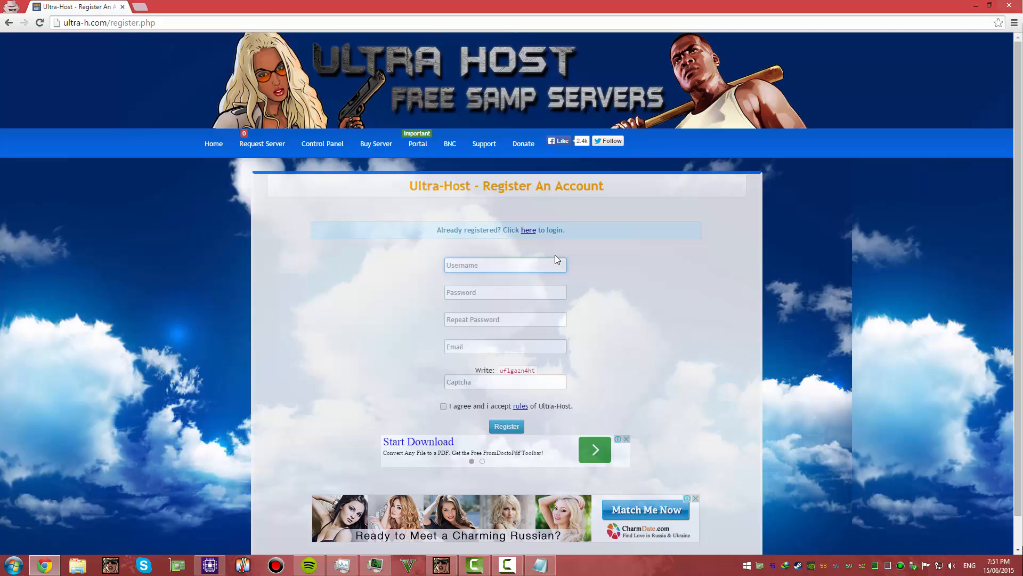
text(Saadi1)
key(Tab)
text(•••••)
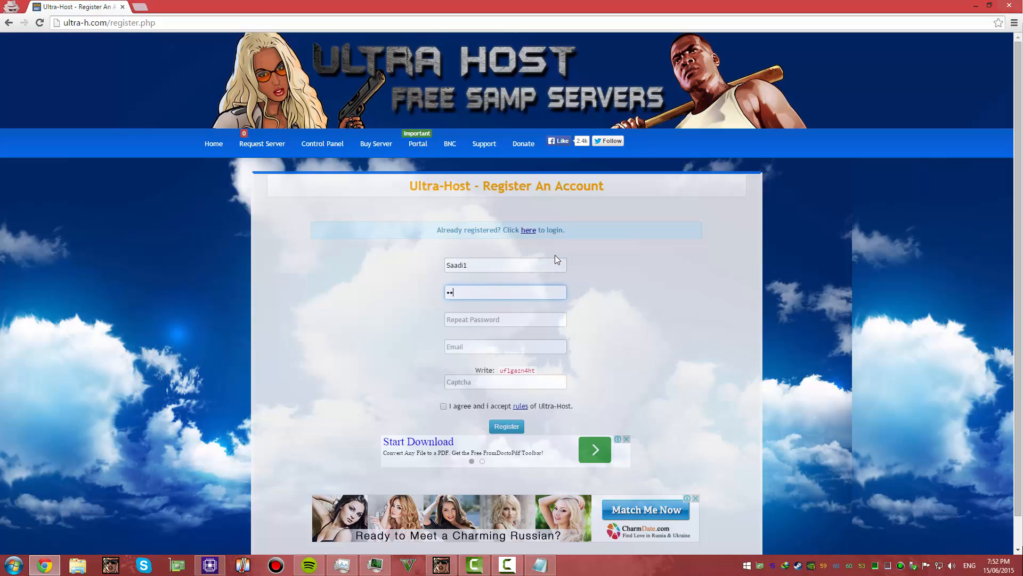
text(•)
Re-enter the same account password in the Repeat Password field
key(Tab)
text(•••)
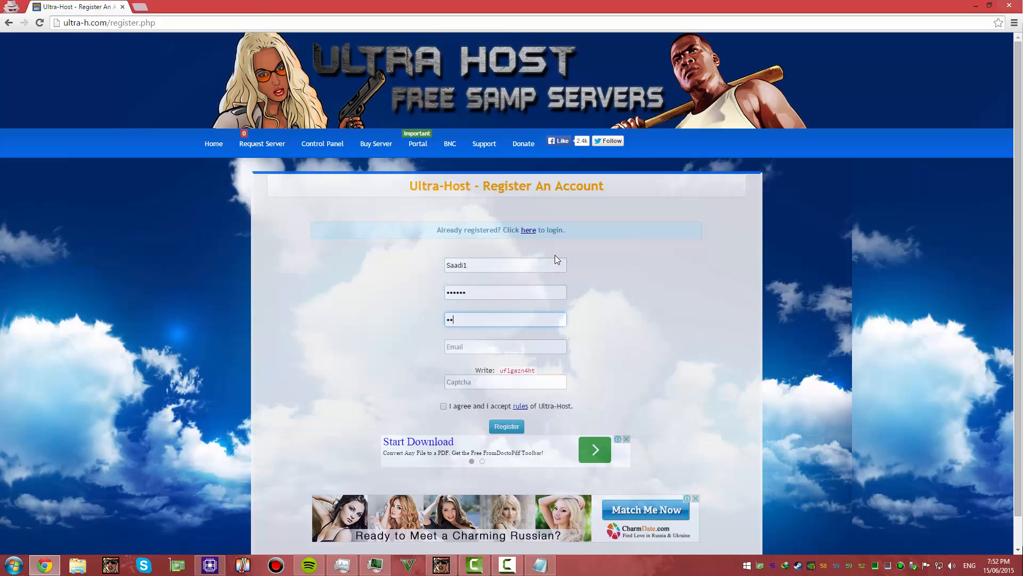
text(•)
key(BackSpace)
key(BackSpace)
key(BackSpace)
key(BackSpace)
text(••••••)
key(Tab)
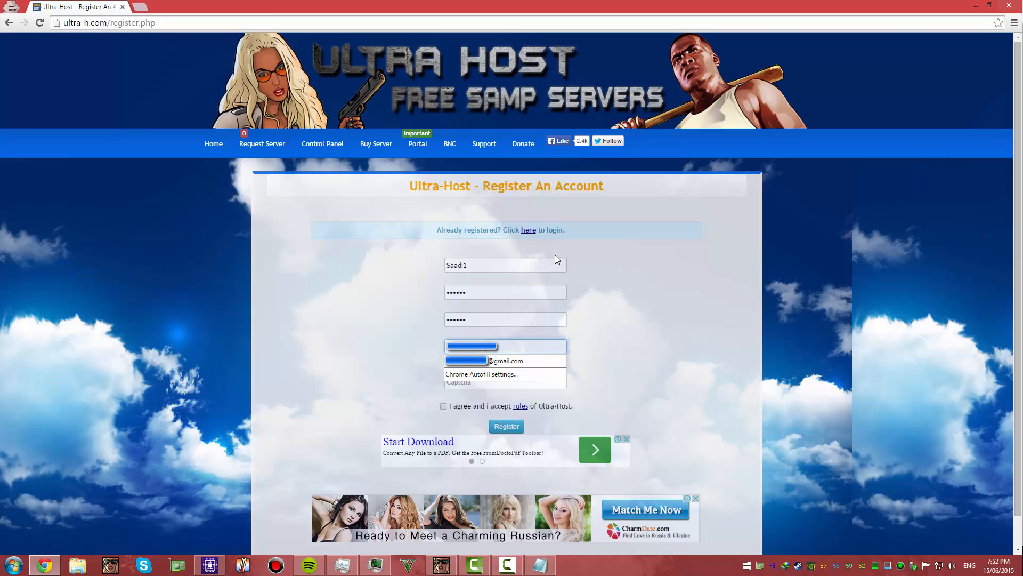
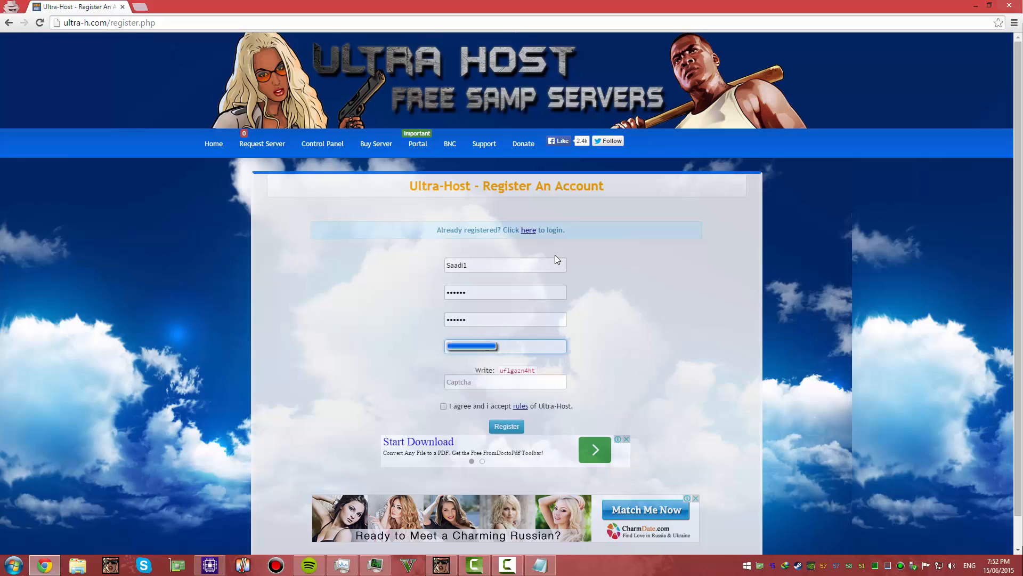
Copy the displayed captcha text into the Captcha field and accept the Ultra-Host rules
click(537, 380)
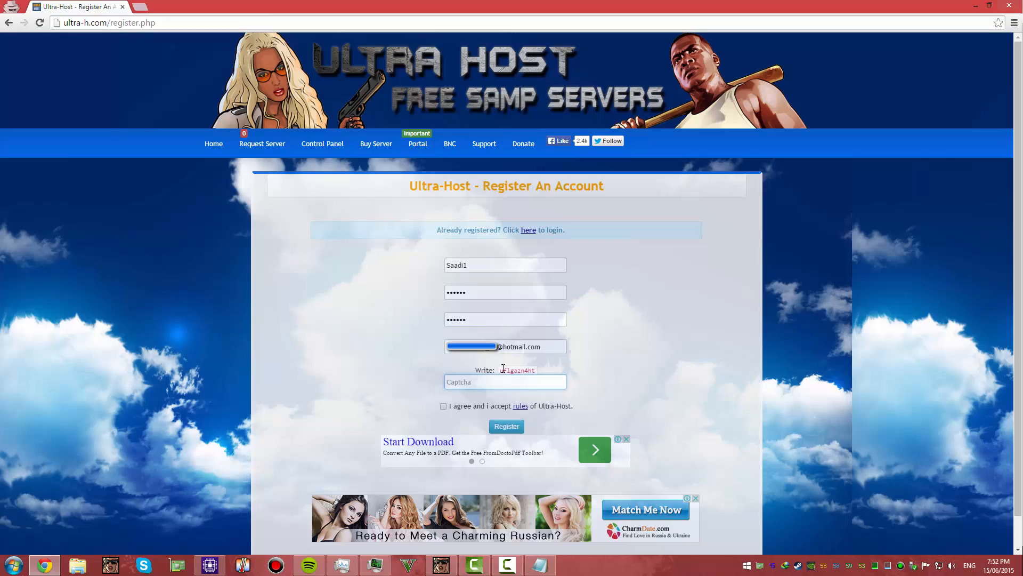
mouse_move(502, 373)
mouse_down()
mouse_move(534, 371)
mouse_move(499, 370)
mouse_up()
click(535, 371)
key(ctrl+c)
click(503, 381)
key(ctrl+v)
click(450, 409)
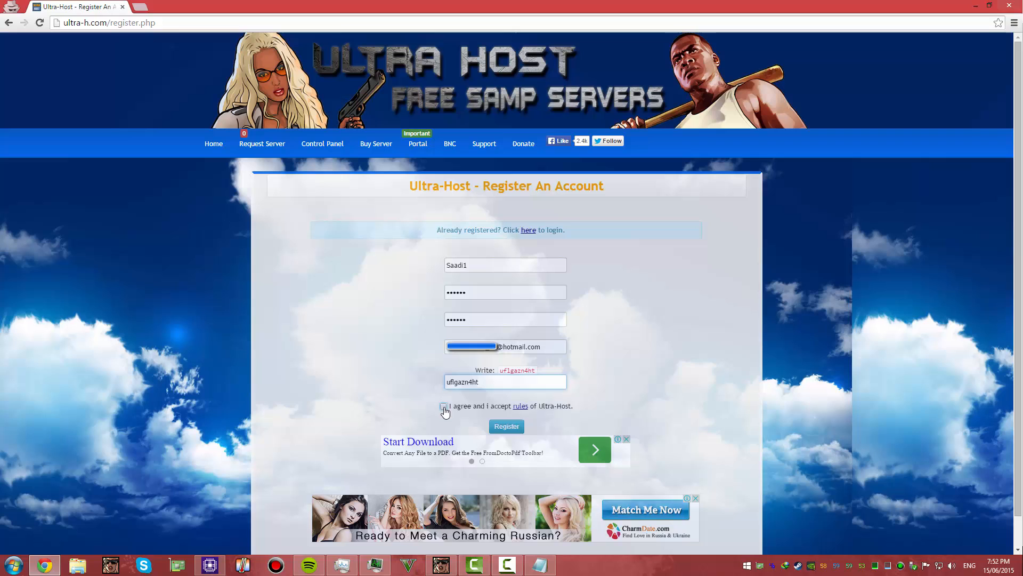
Open the registration rules in a separate tab, read through the account, proxy and username restrictions, and close that tab
middle_click(518, 406)
click(179, 7)
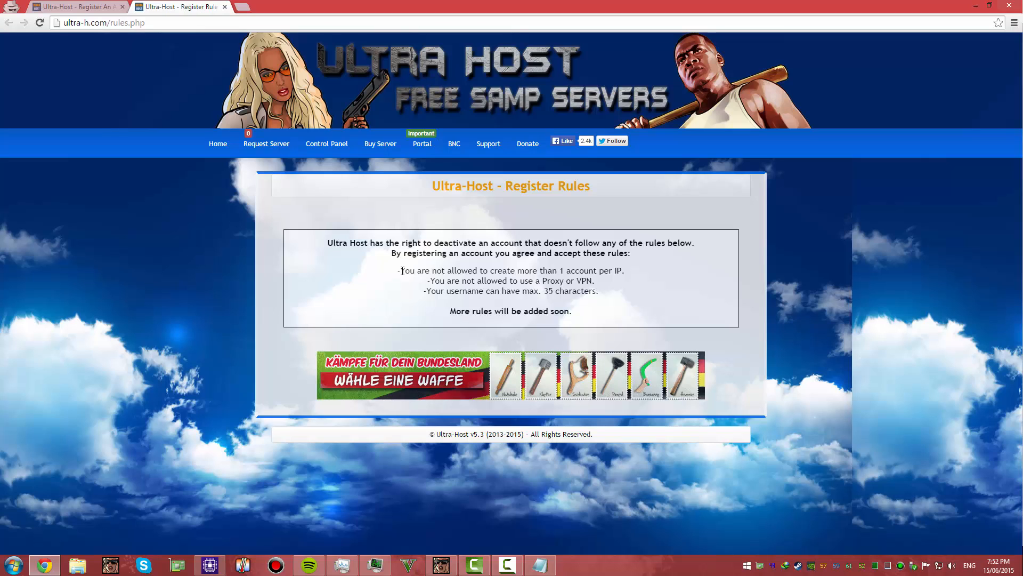
drag(400, 271, 630, 268)
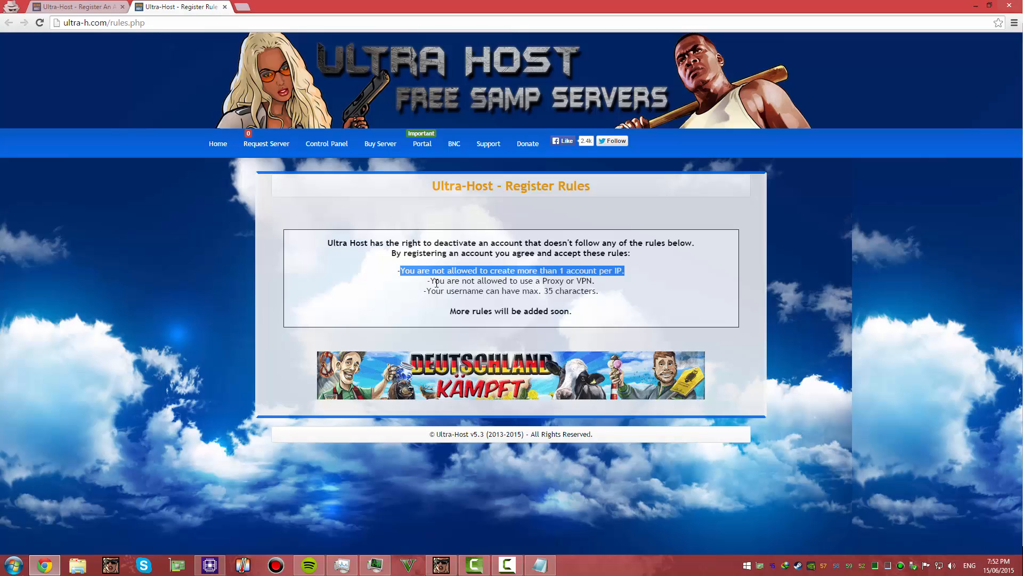
drag(426, 291, 538, 291)
drag(452, 310, 568, 311)
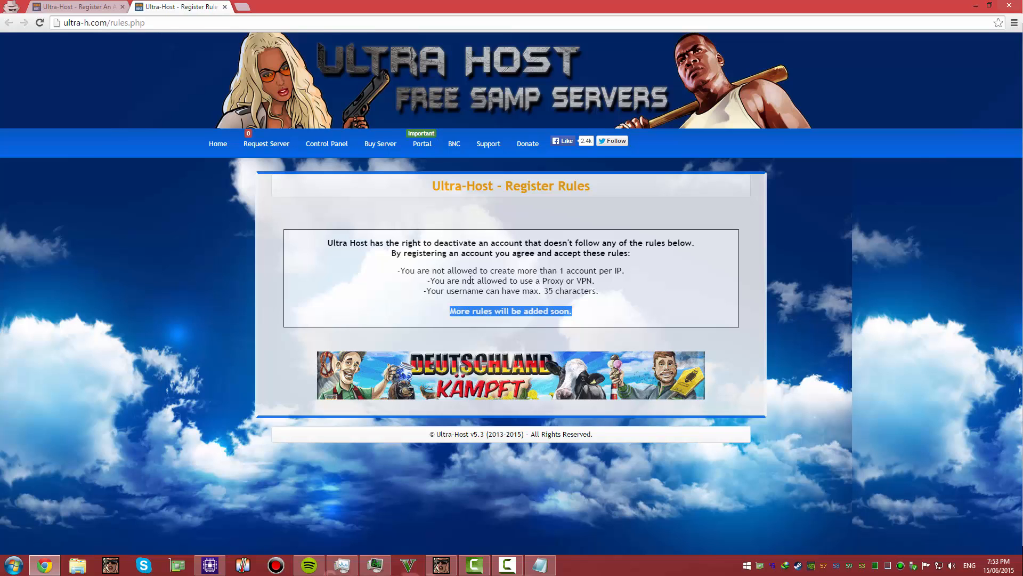
key(ctrl+w)
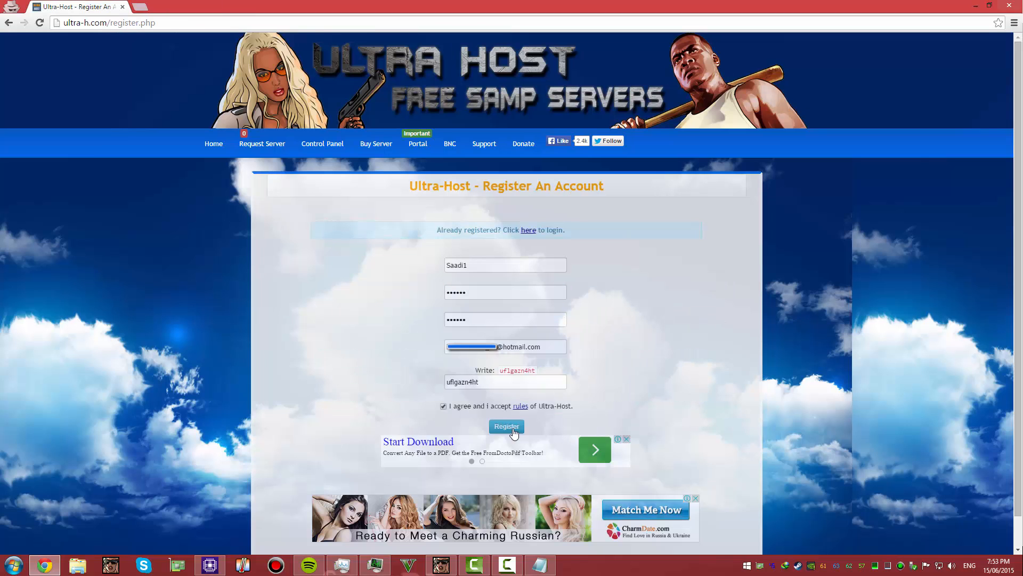
Submit the registration and enter the new account's username in the login form
click(502, 426)
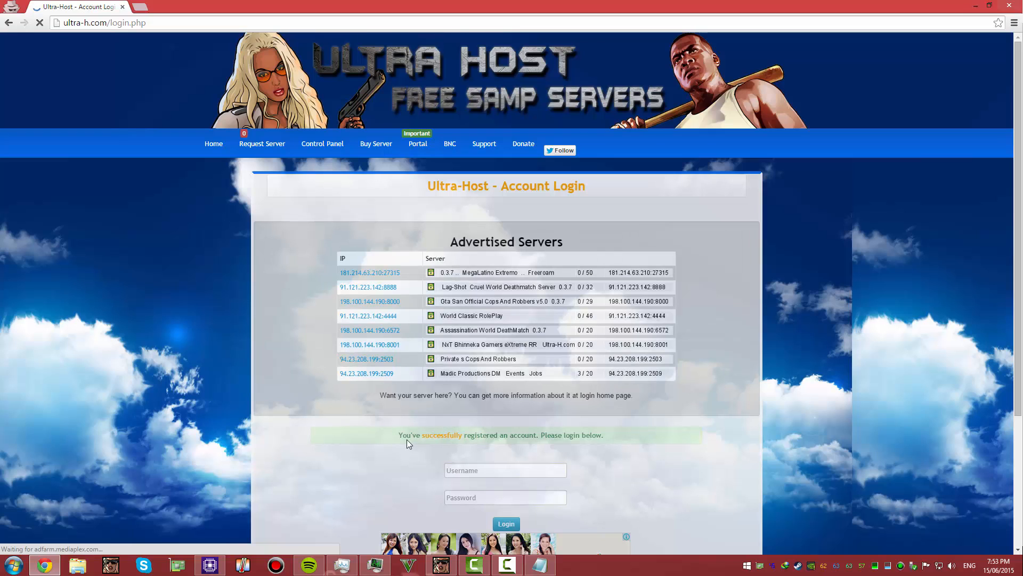
click(502, 470)
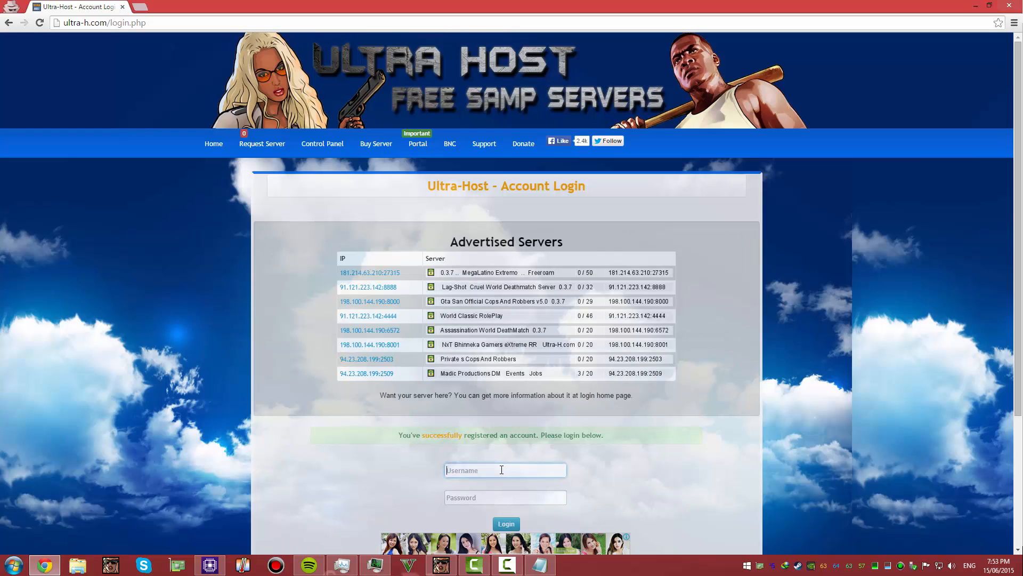
text(Saddi1)
key(Tab)
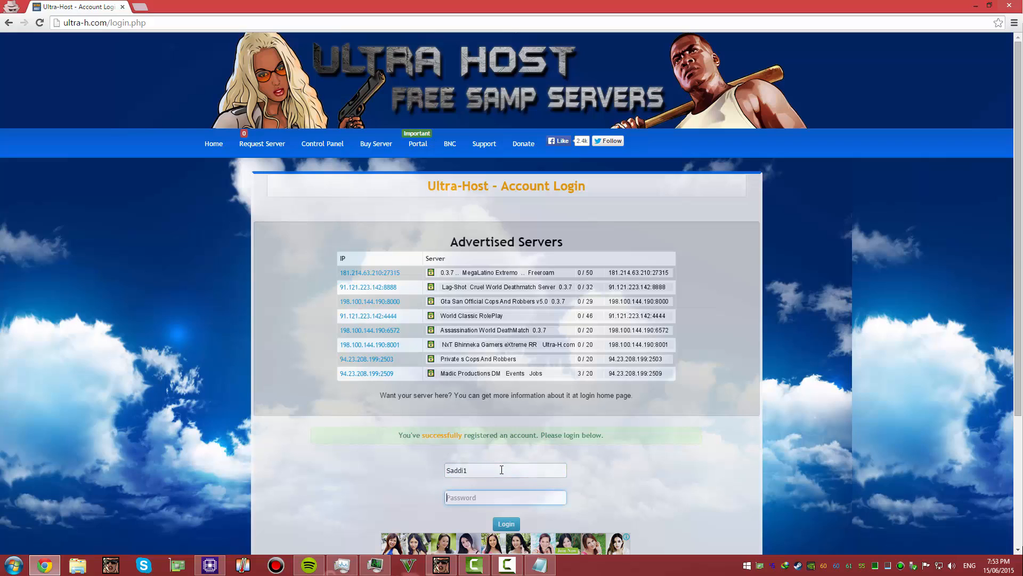
click(501, 470)
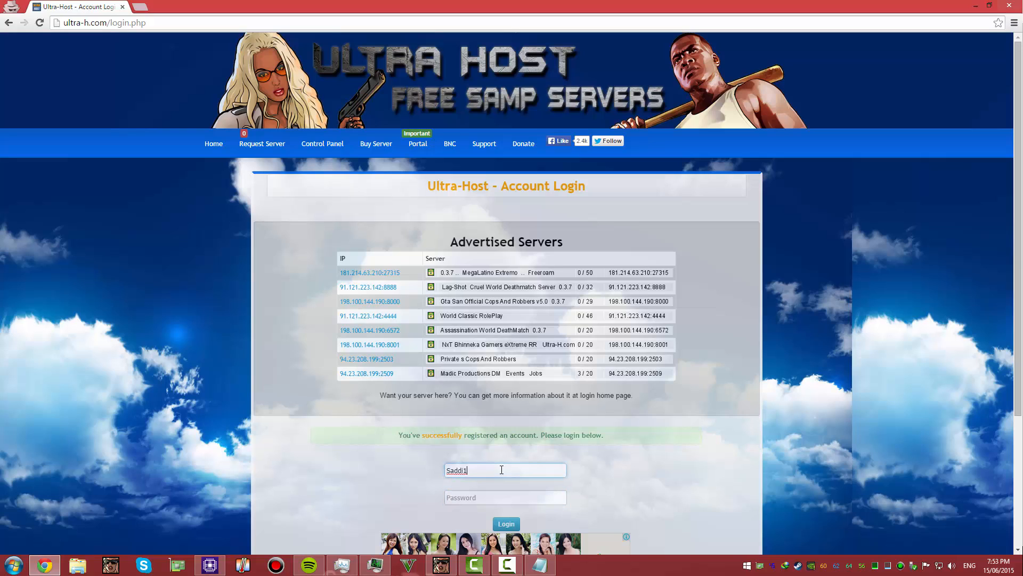
key(BackSpace)
key(BackSpace)
key(BackSpace)
text(d)
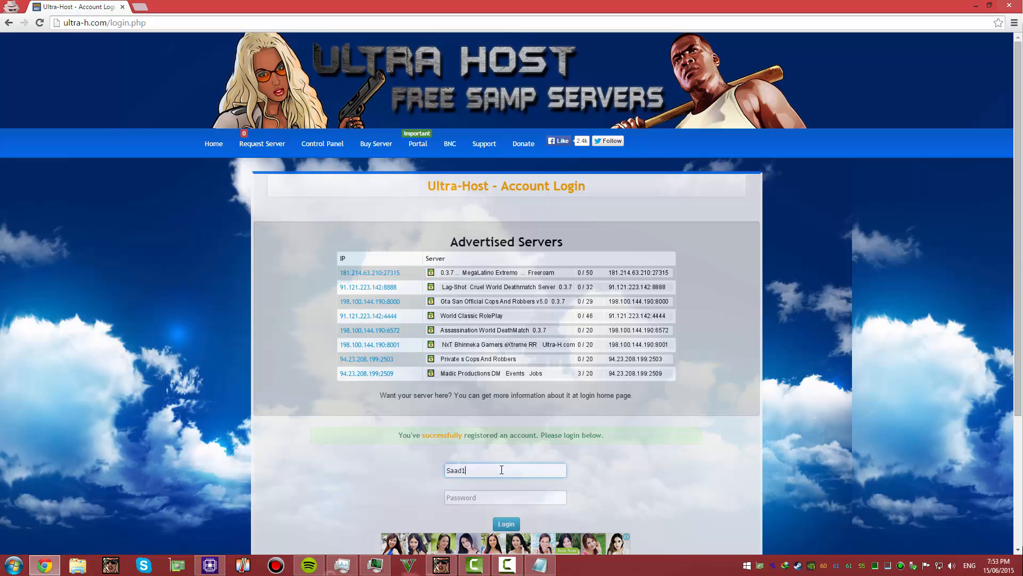
text(i1)
key(Tab)
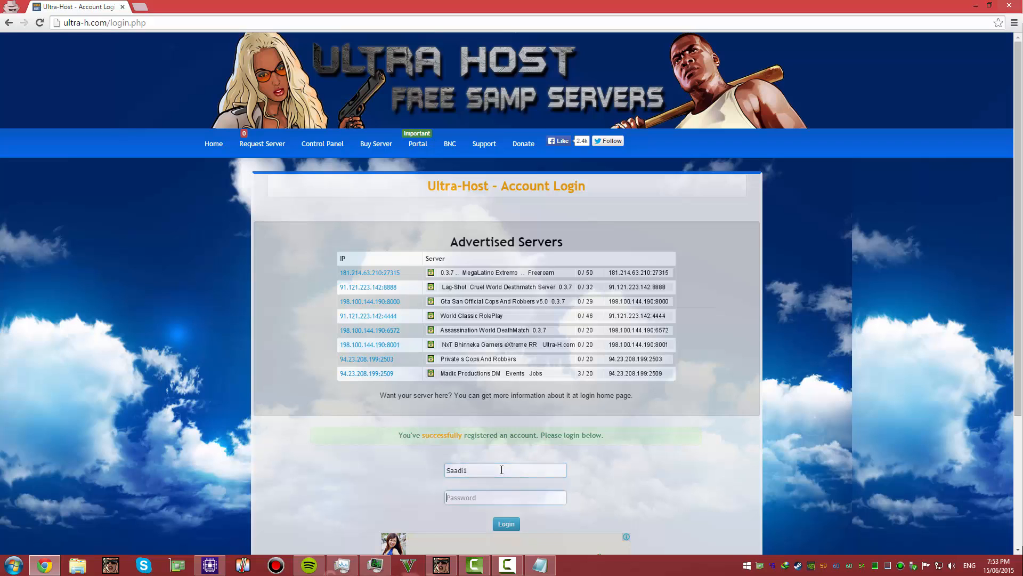
Enter the account password to log in and dismiss the Latest announcements popup
text(123456)
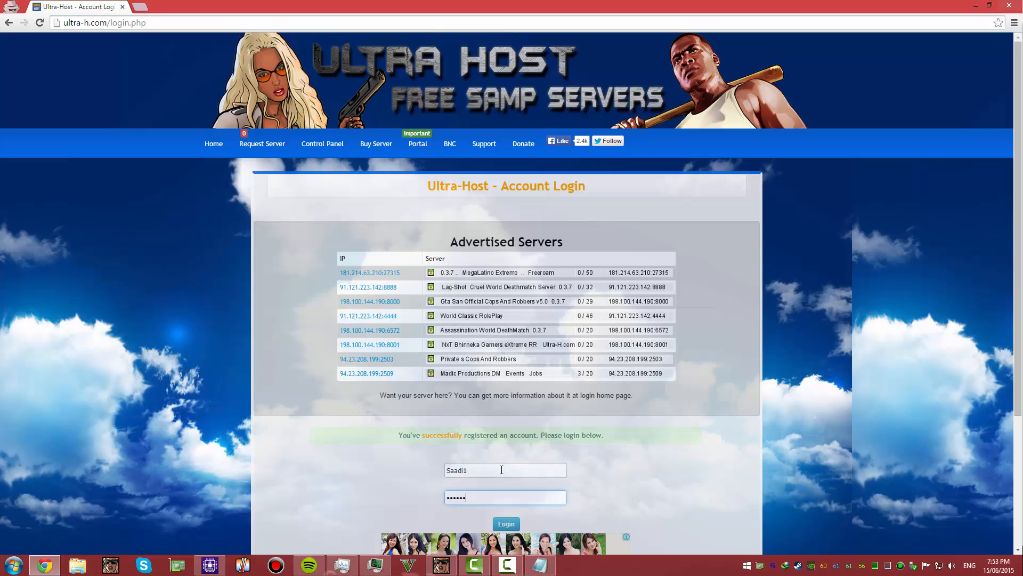
key(Return)
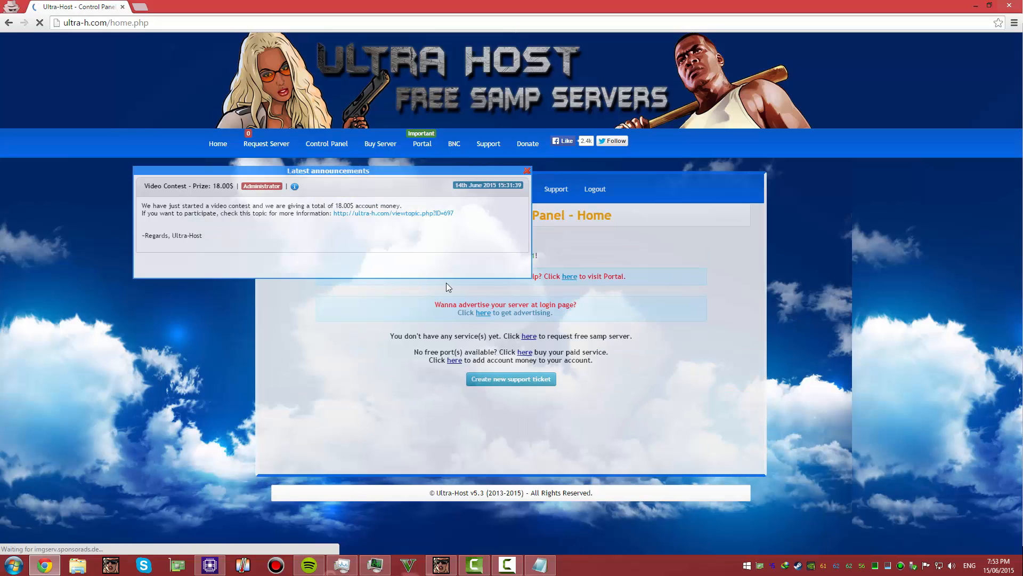
drag(474, 175, 496, 101)
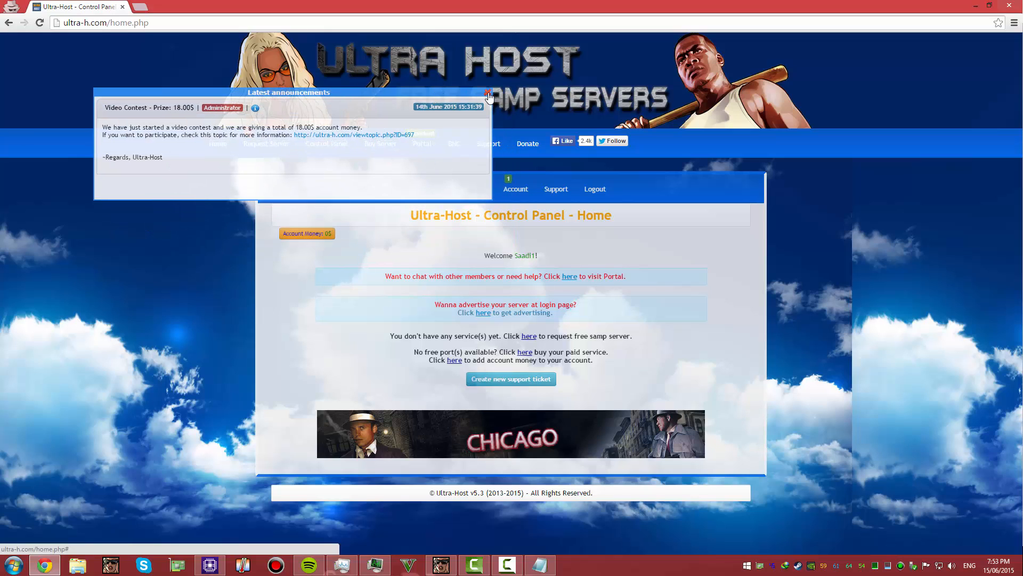
click(488, 94)
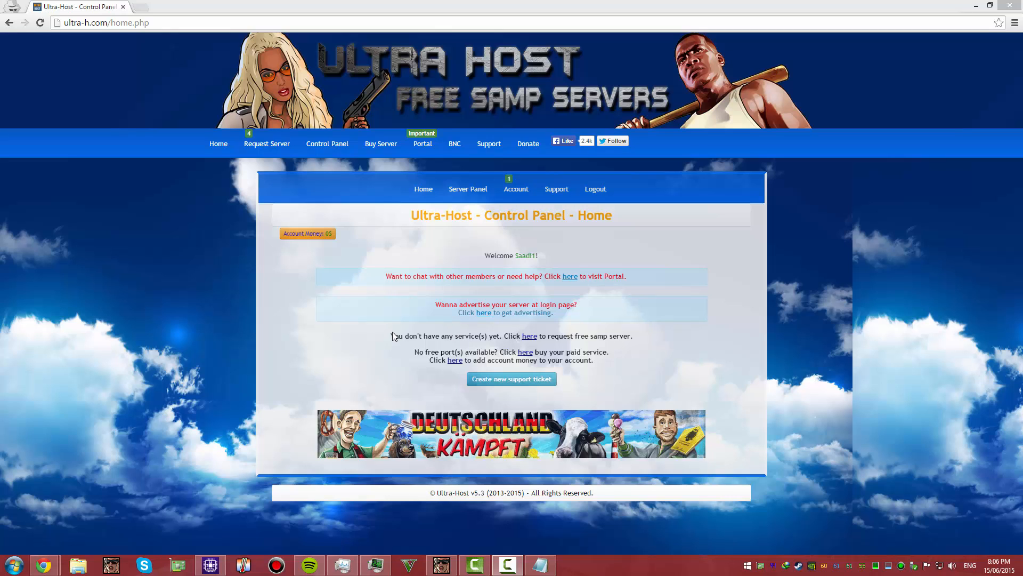
Open the free SA:MP server request form and choose port 2570 (Free) [Canada]
click(532, 338)
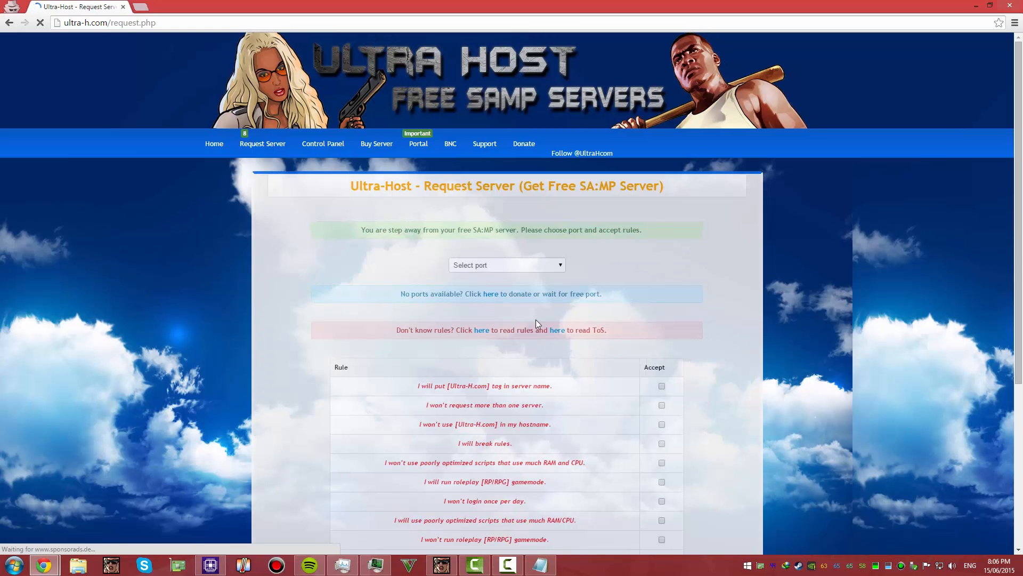
click(490, 267)
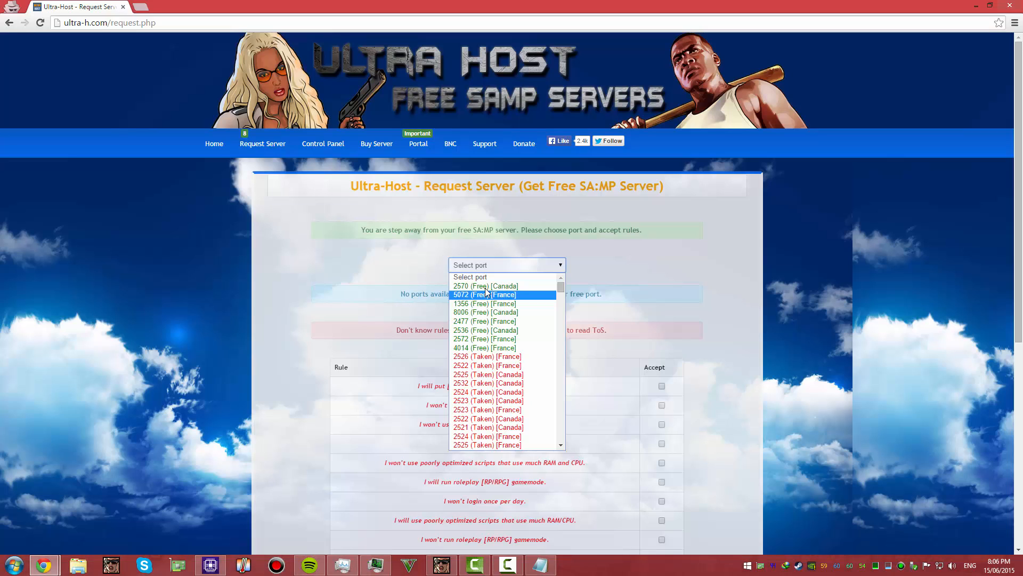
click(489, 286)
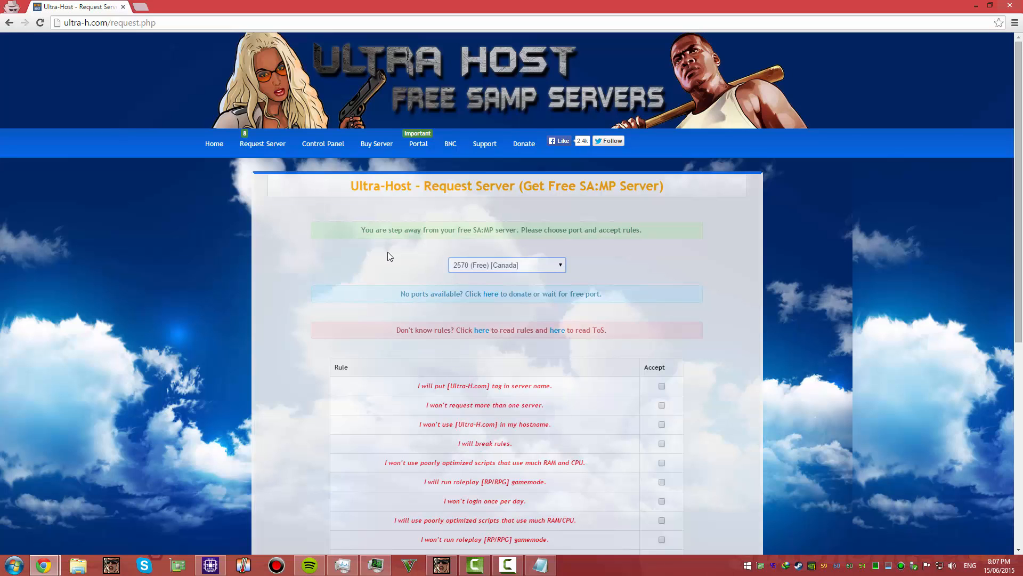
Accept the rules "I will put [Ultra-H.com] tag in server name" and "I won't request more than one server"
scroll(432, 286, down, 1)
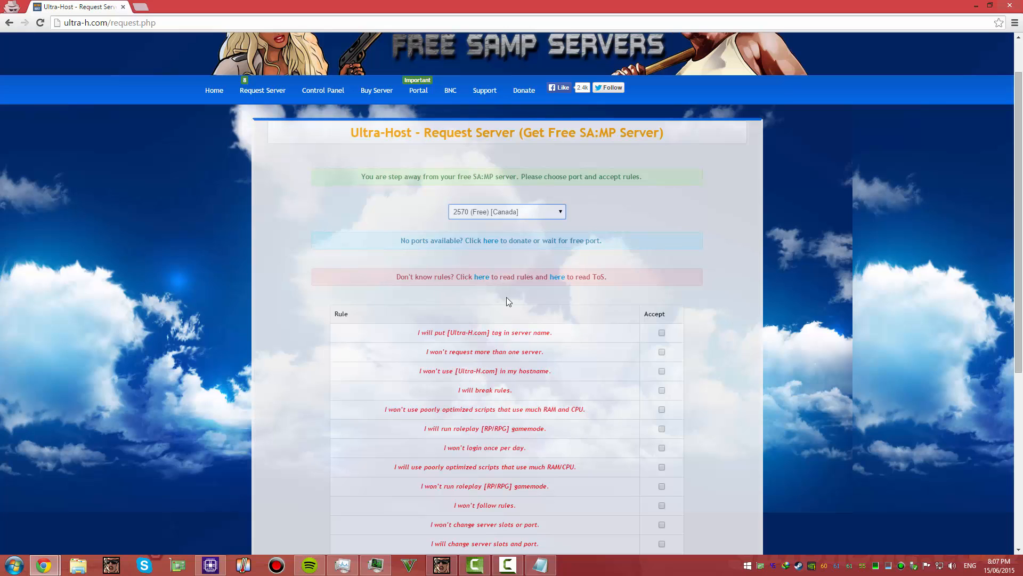
scroll(568, 286, down, 3)
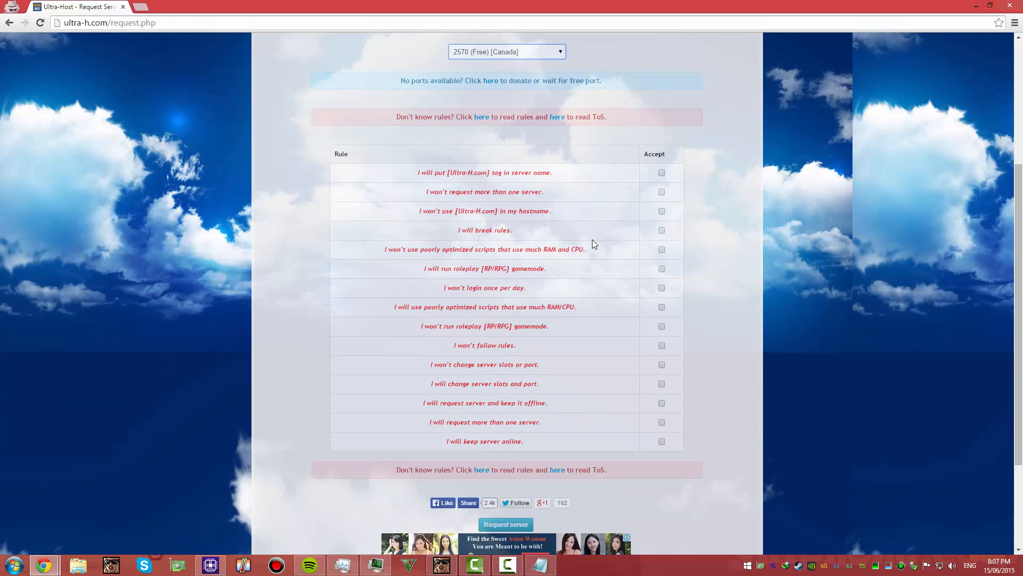
drag(401, 174, 558, 177)
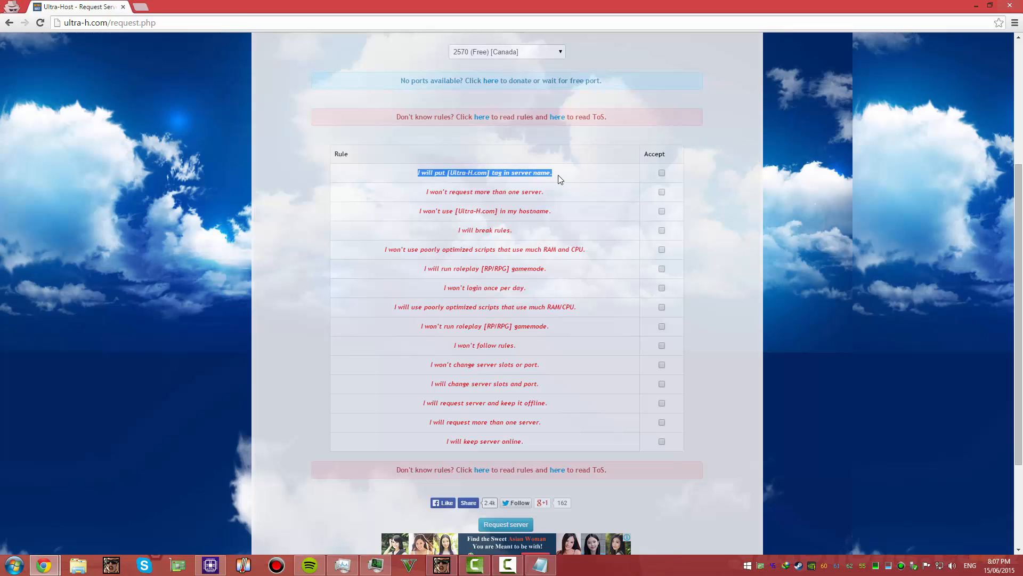
click(557, 176)
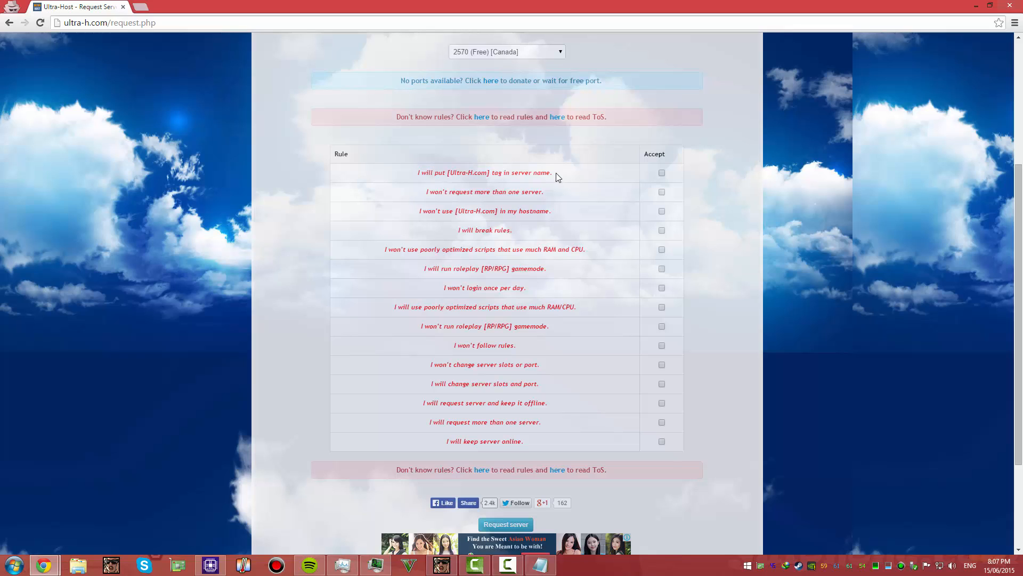
click(662, 174)
drag(548, 193, 425, 194)
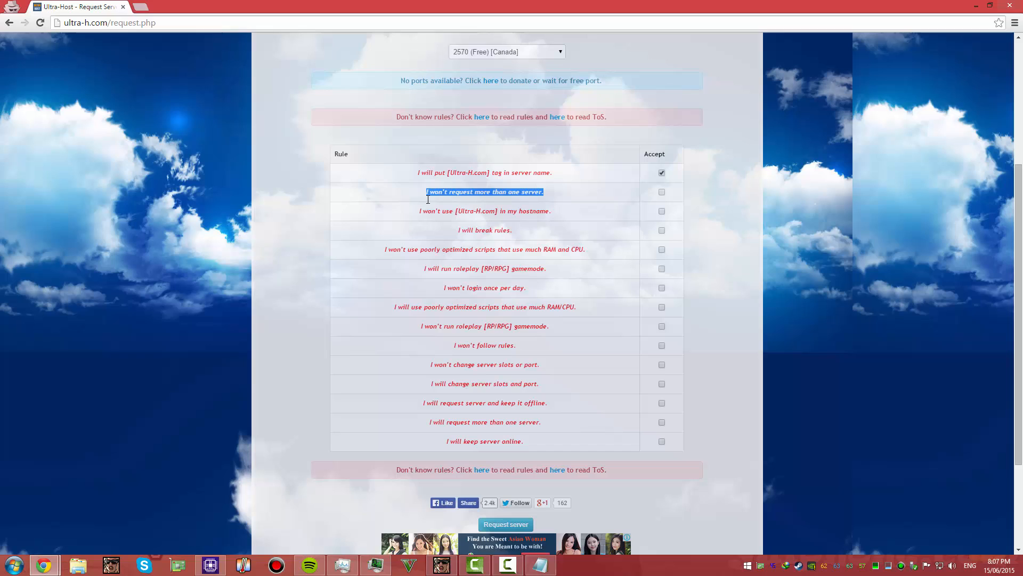
click(663, 197)
Skip the hostname and rule-breaking statements and accept "I won't use poorly optimized scripts that use much RAM and CPU"
drag(557, 211, 417, 217)
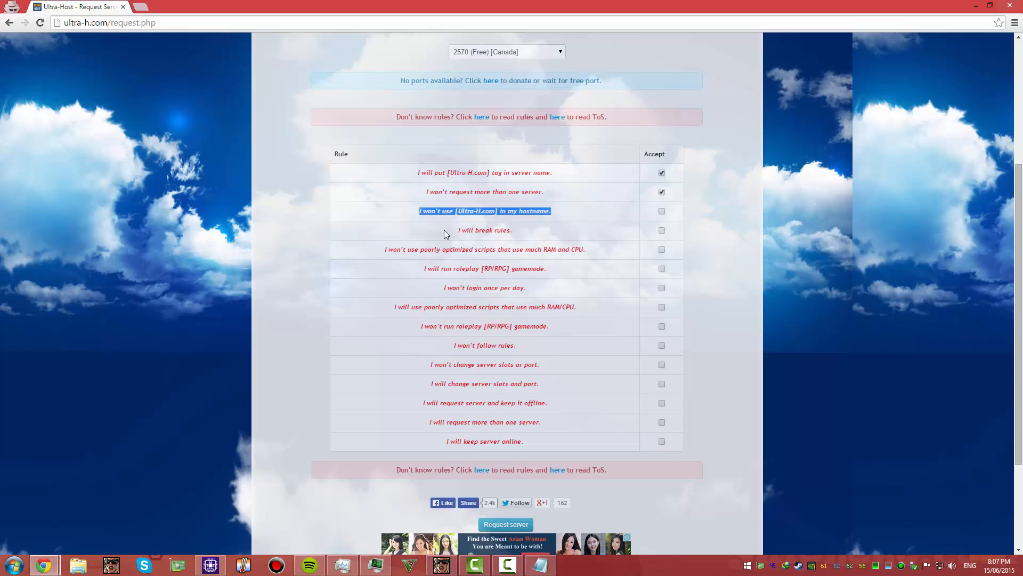
drag(455, 230, 527, 231)
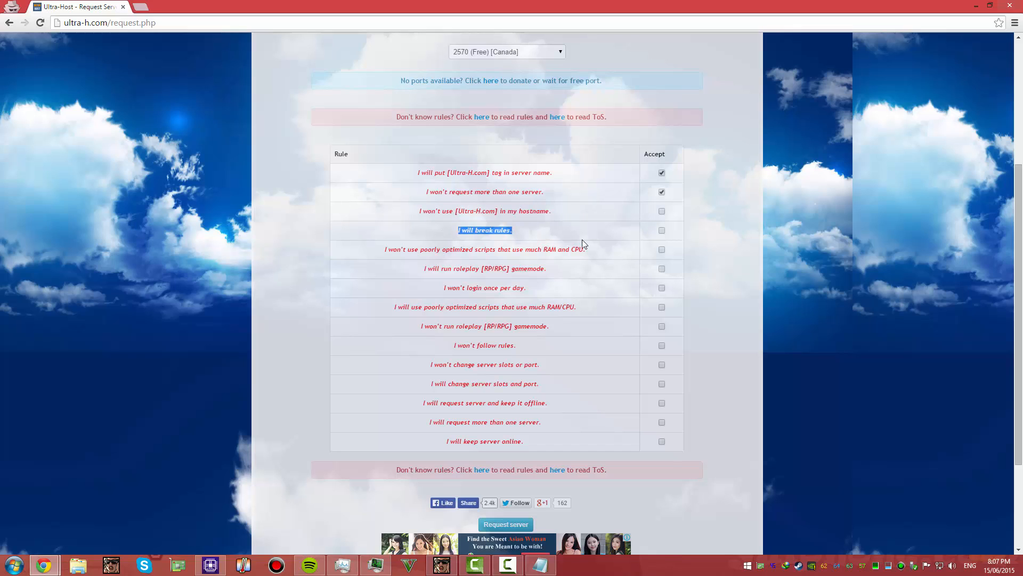
drag(383, 250, 590, 254)
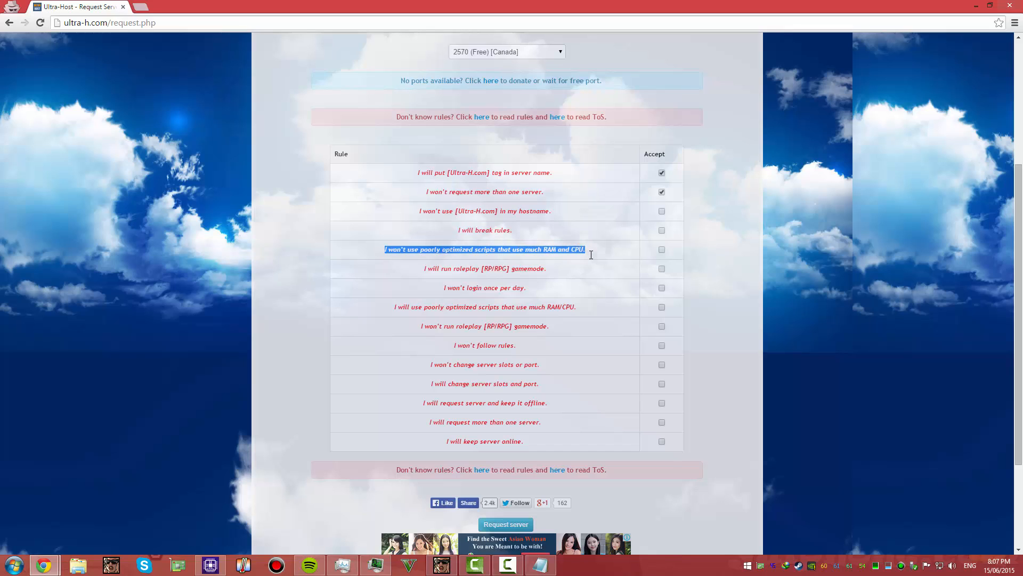
click(591, 254)
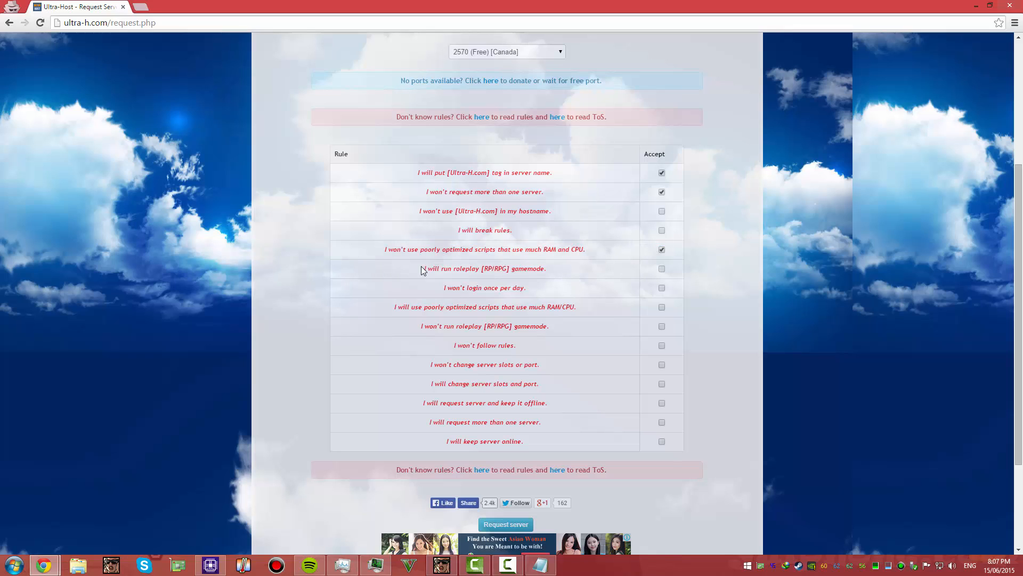
Read the statements on running a roleplay gamemode and not logging in once per day, leaving both unaccepted
drag(424, 268, 558, 271)
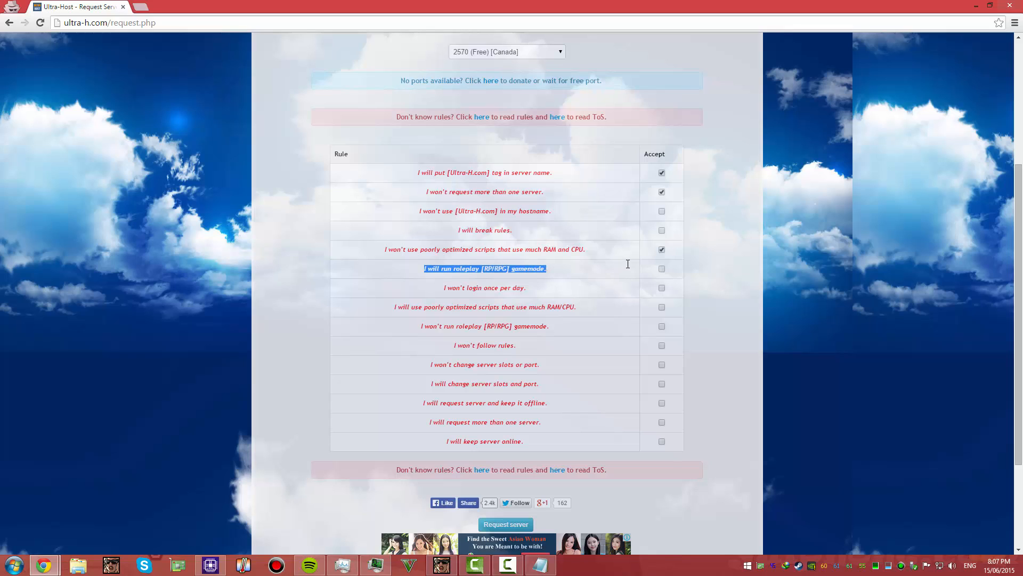
drag(628, 264, 576, 261)
click(571, 266)
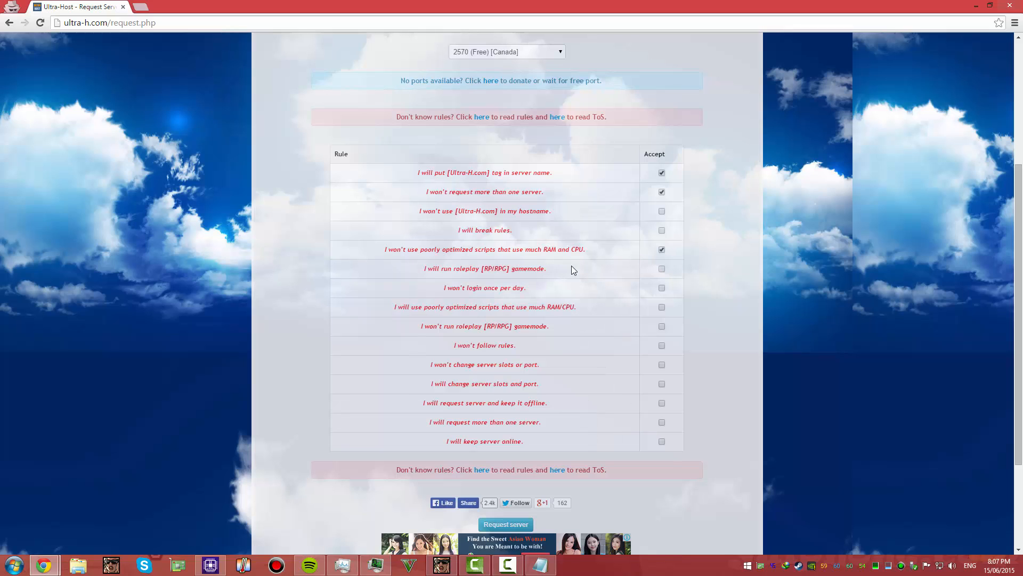
mouse_move(537, 288)
mouse_down()
mouse_move(441, 286)
mouse_move(533, 288)
mouse_up()
click(522, 288)
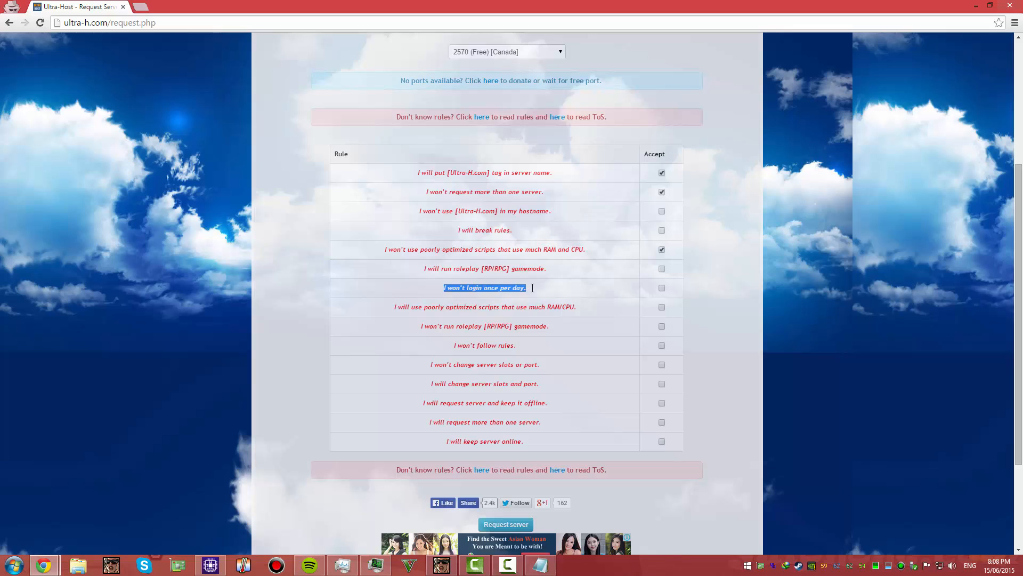
click(472, 288)
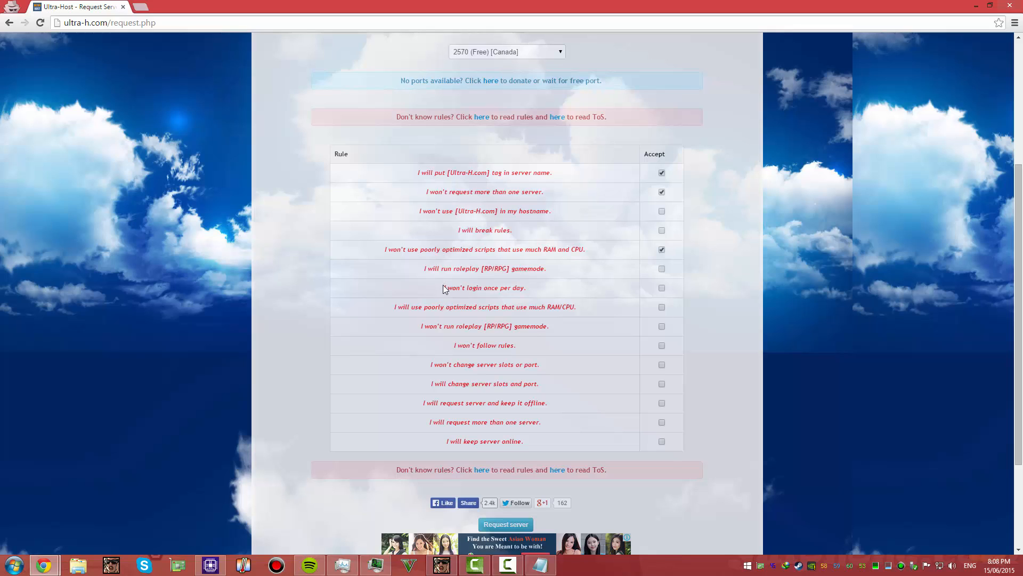
drag(446, 286, 538, 289)
click(538, 288)
Skip the statement allowing poorly optimized scripts and accept "I won't run roleplay [RP/RPG] gamemode"
drag(393, 307, 575, 316)
drag(364, 248, 429, 252)
click(429, 253)
drag(416, 326, 552, 332)
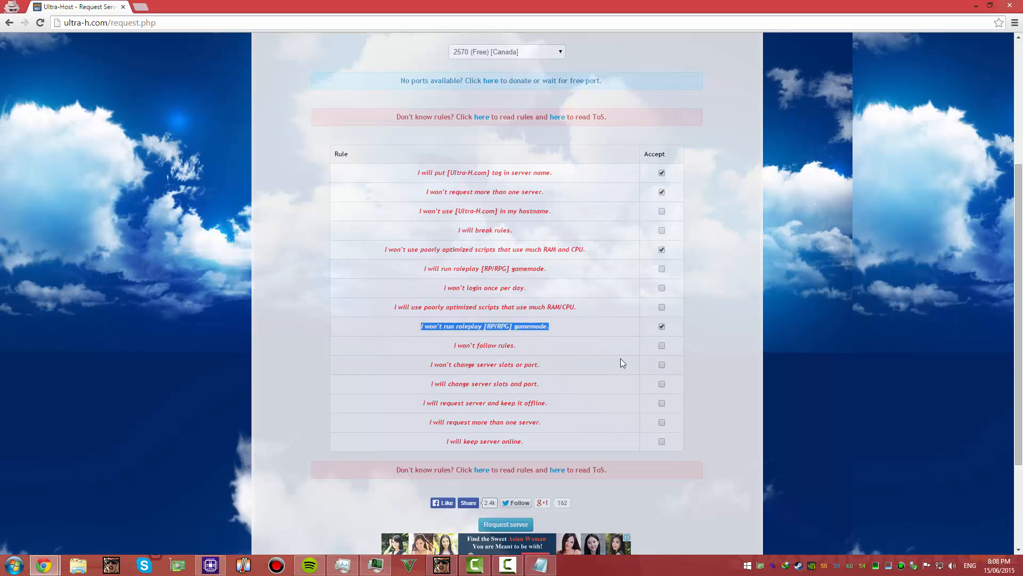
Accept the rules "I won't change server slots or port" and "I will keep server online", leaving the statements between them unaccepted
drag(415, 365, 546, 364)
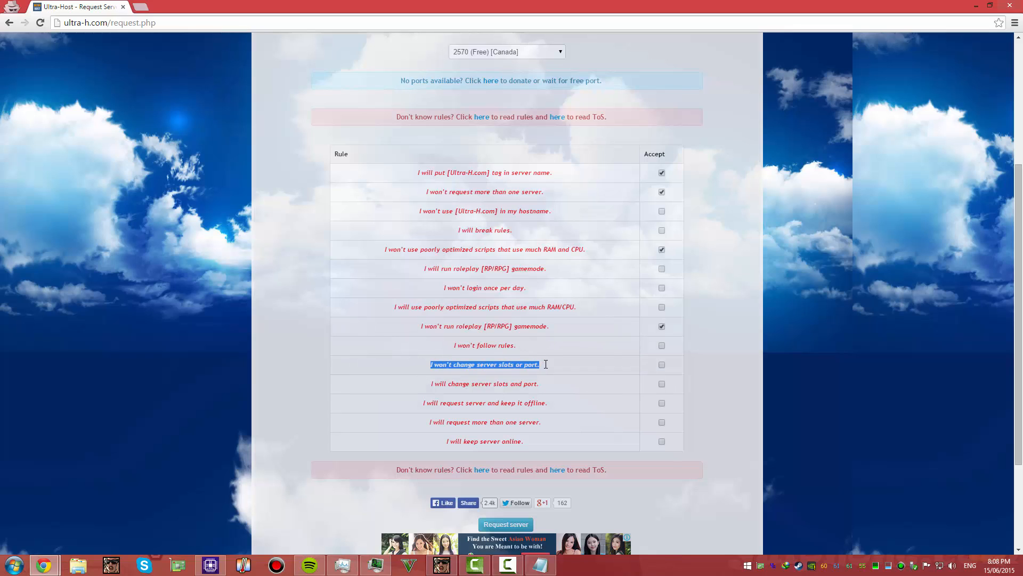
click(658, 365)
drag(428, 384, 439, 366)
drag(421, 403, 549, 406)
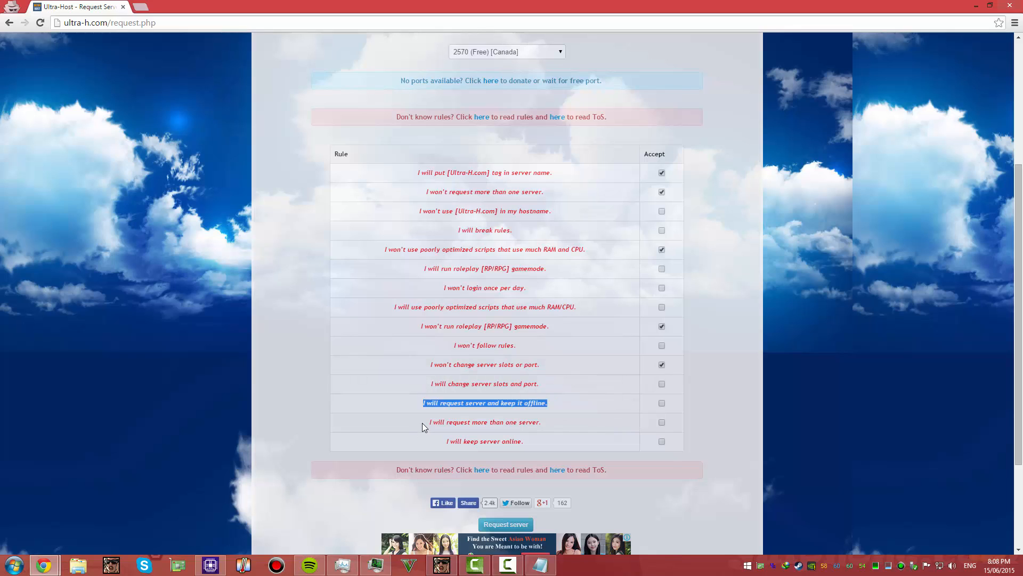
drag(428, 422, 540, 428)
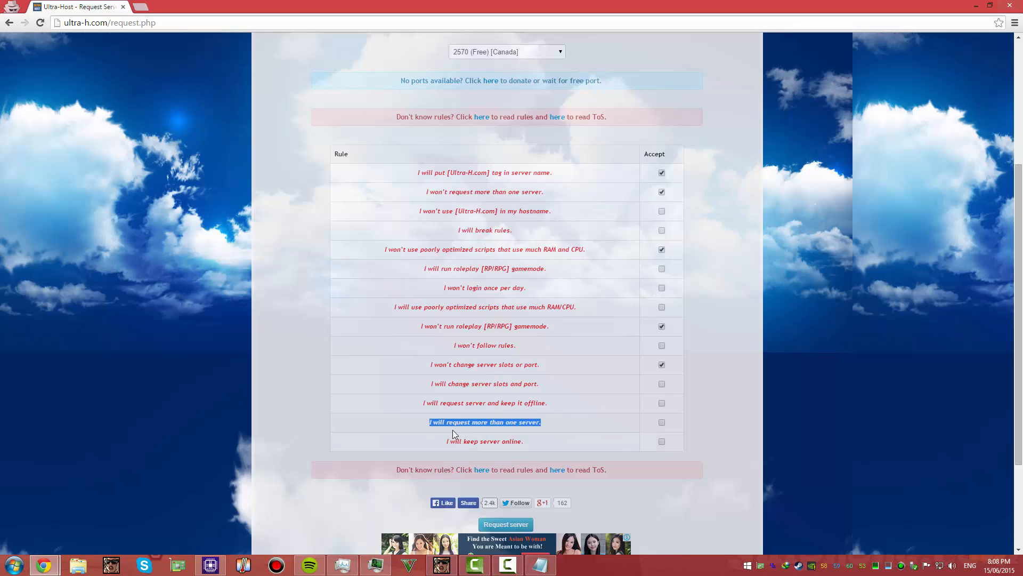
drag(440, 439, 527, 447)
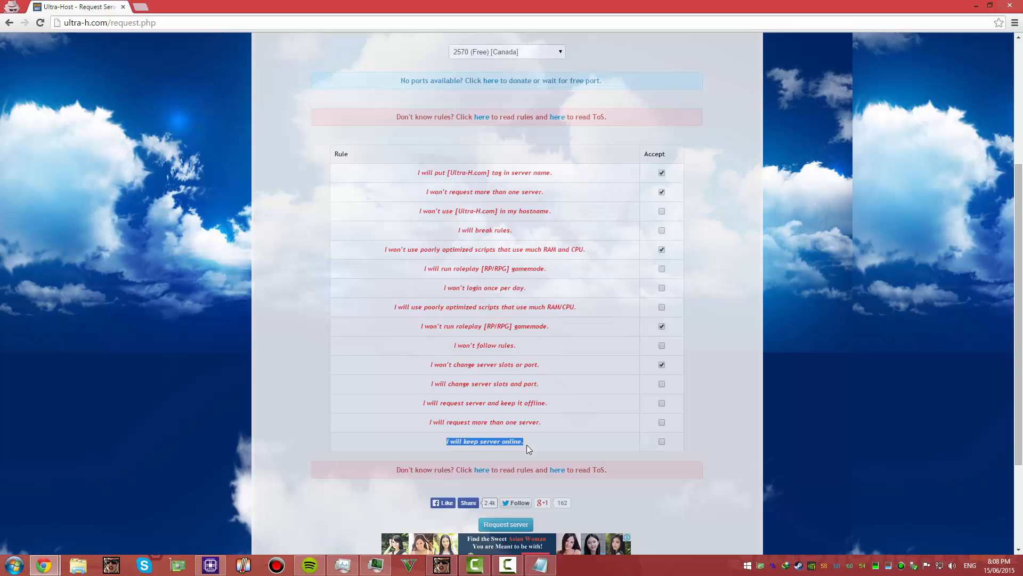
click(661, 441)
Review the chosen port and accepted rules, then submit the server request
scroll(618, 436, down, 1)
scroll(593, 434, up, 3)
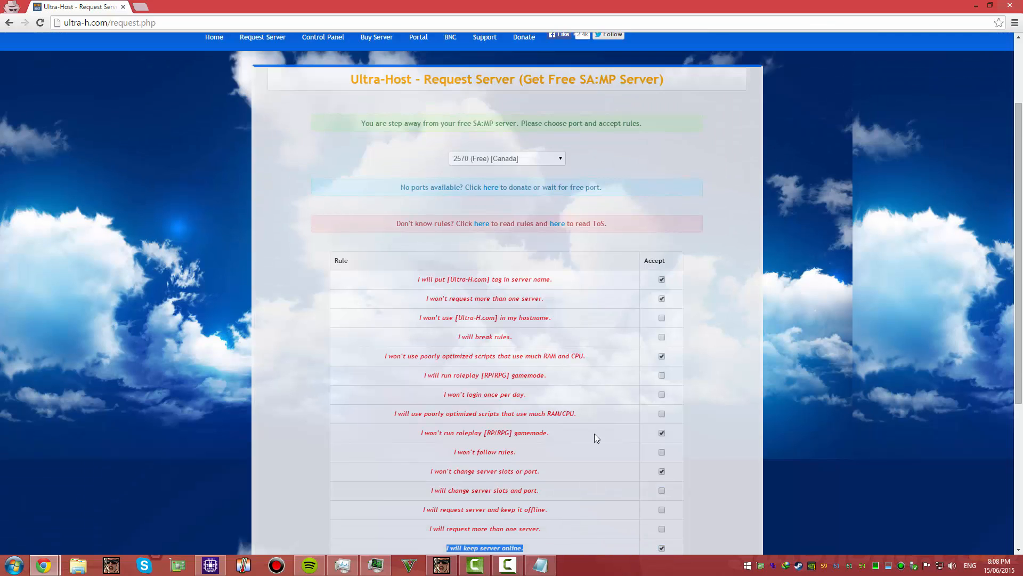
scroll(555, 439, down, 3)
click(507, 475)
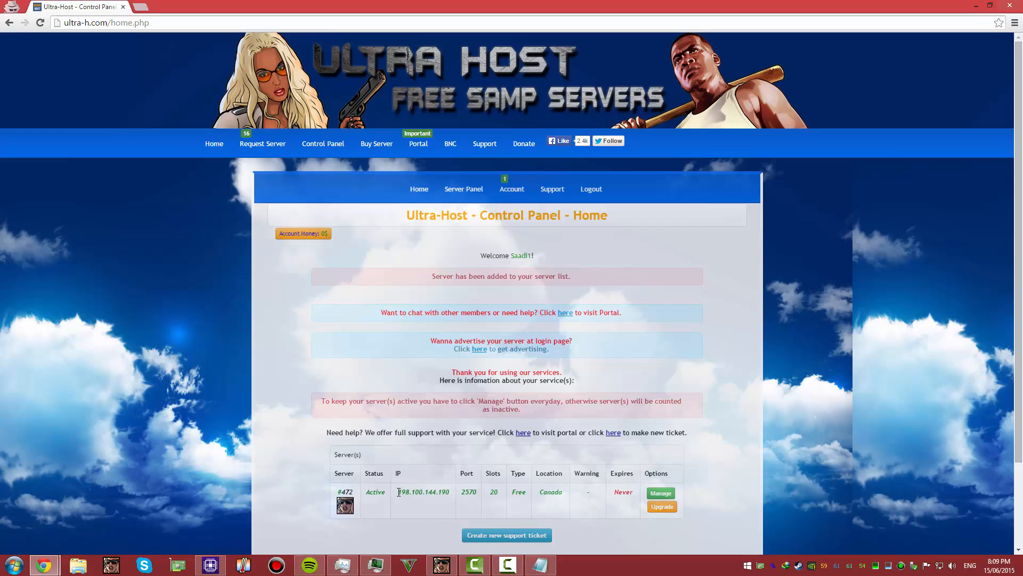
Open the management panel of the new server on port 2570 and go to its FTP information
drag(398, 492, 449, 493)
click(665, 496)
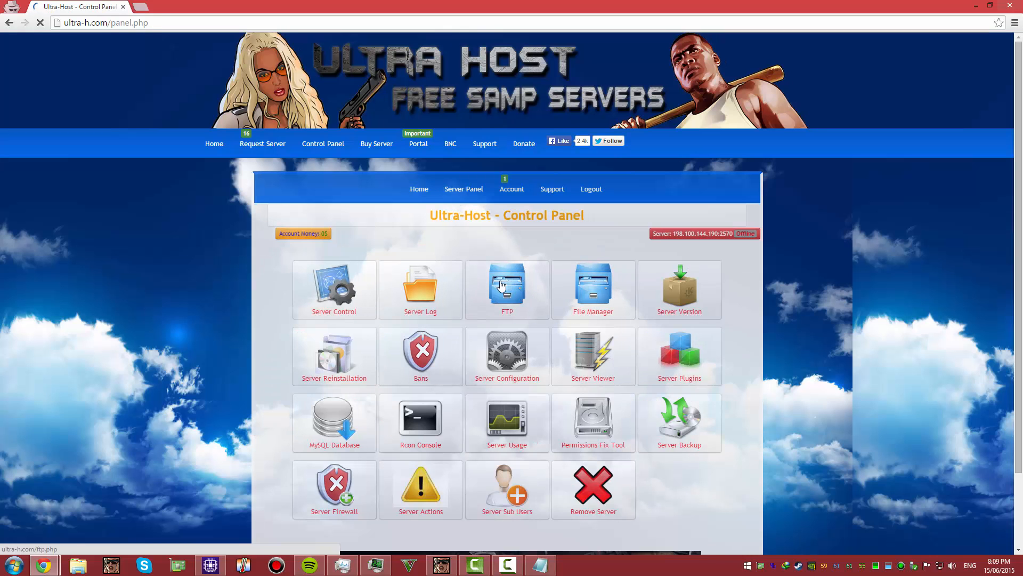
click(503, 292)
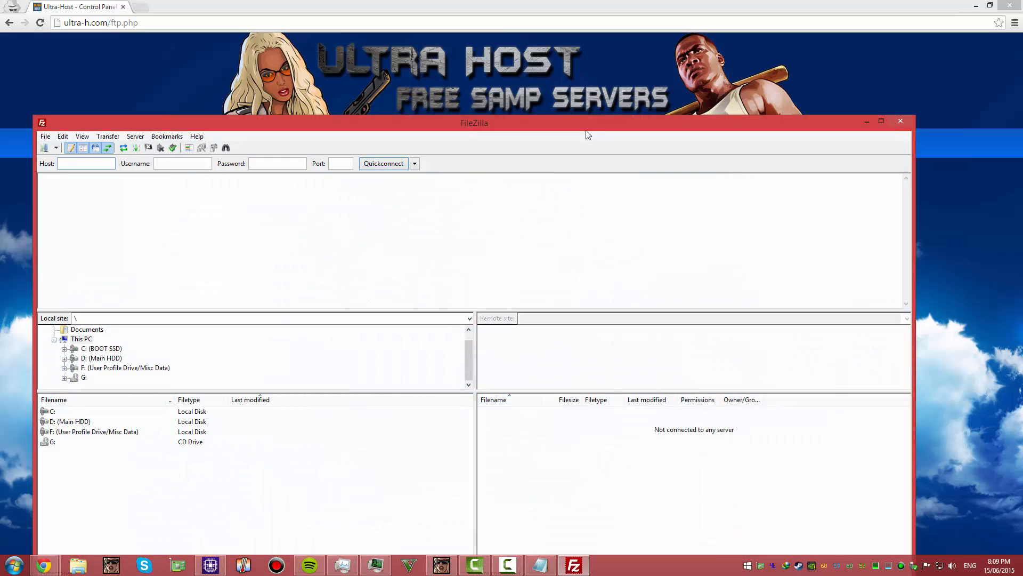
Arrange the browser with the FTP information and the FileZilla window side by side, each filling half the screen
drag(587, 127, 947, 99)
drag(417, 3, 0, 4)
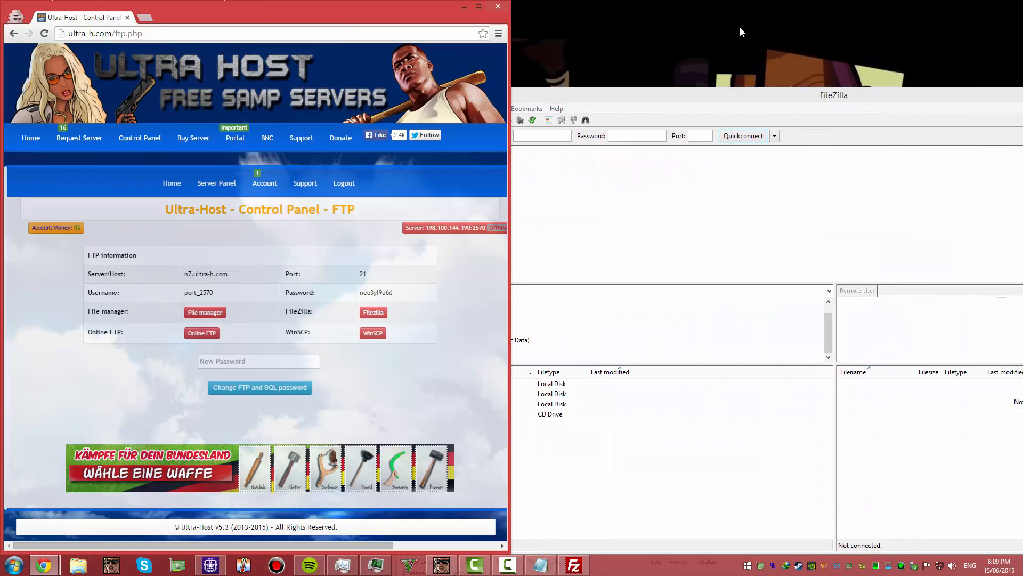
drag(626, 101, 747, 14)
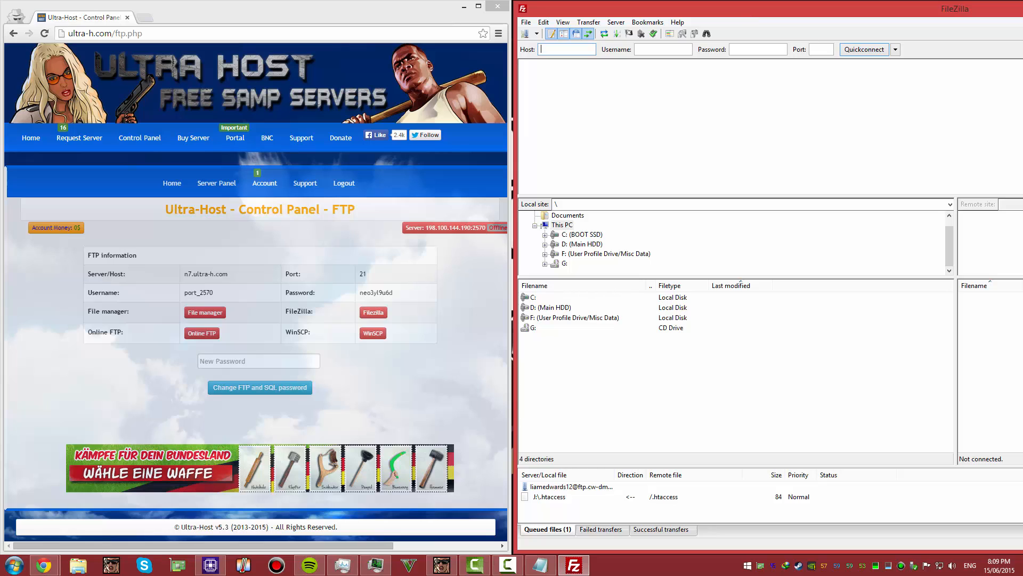
mouse_move(1022, 177)
mouse_down()
mouse_move(983, 177)
mouse_move(1020, 177)
mouse_up()
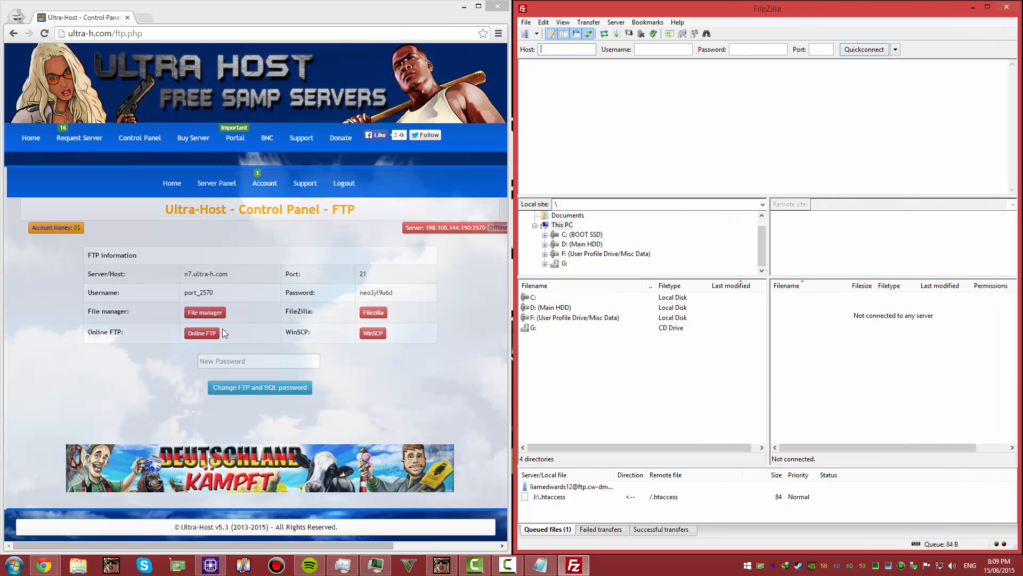
Copy the server address n7.ultra-h.com from the FTP information into FileZilla's Host field
click(204, 270)
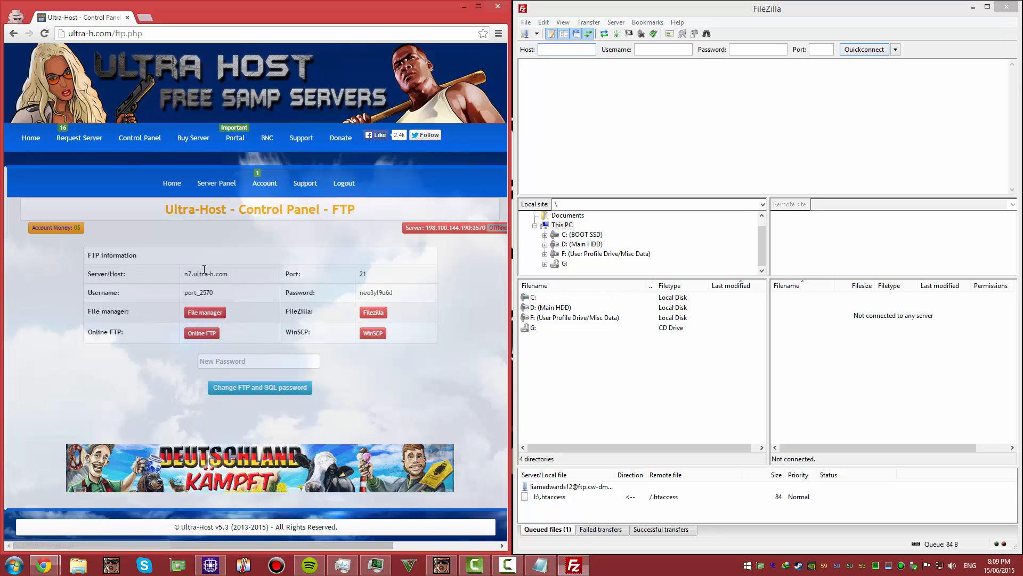
drag(228, 273, 182, 272)
right_click(195, 273)
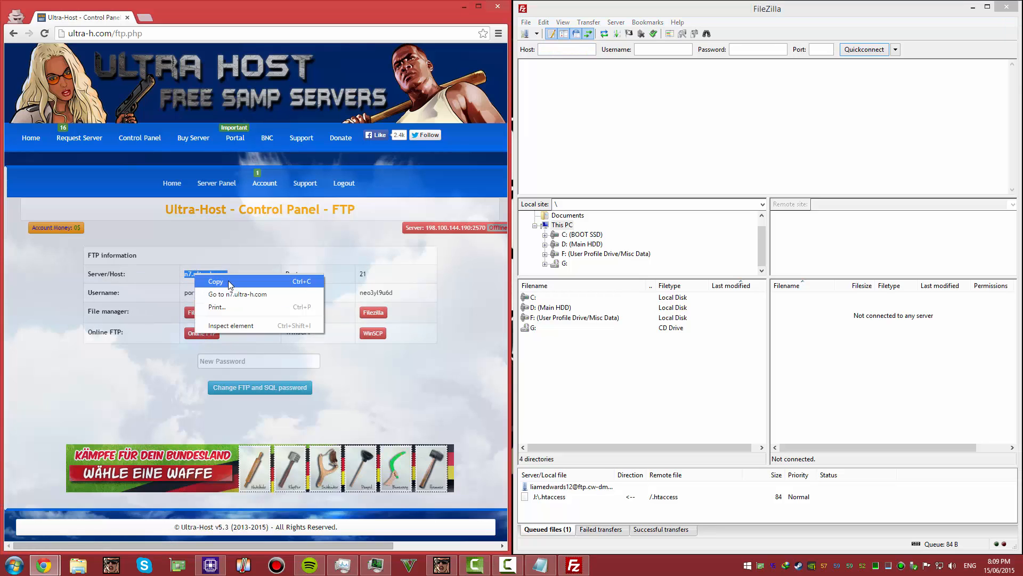
click(213, 282)
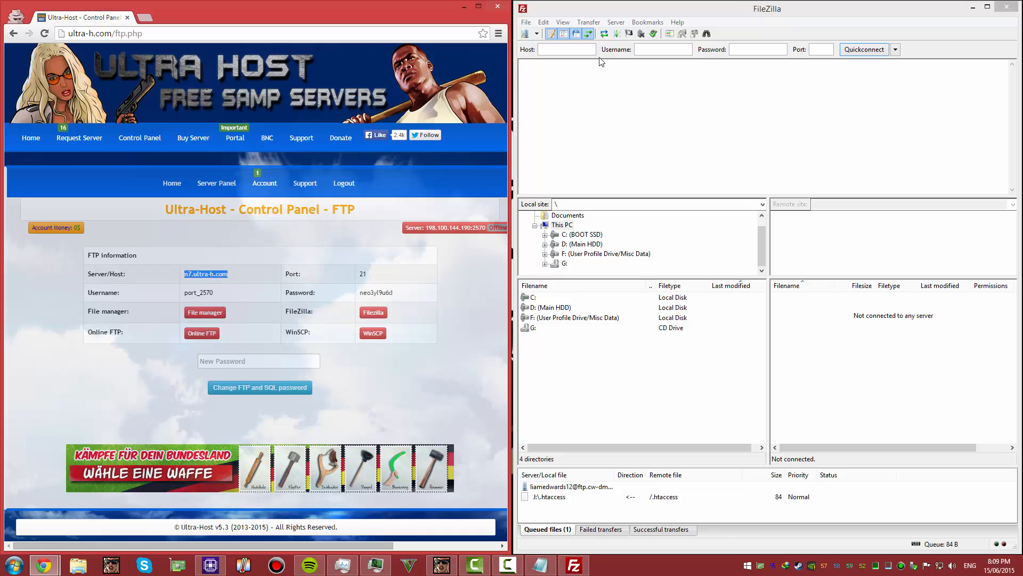
click(567, 48)
right_click(567, 48)
click(606, 95)
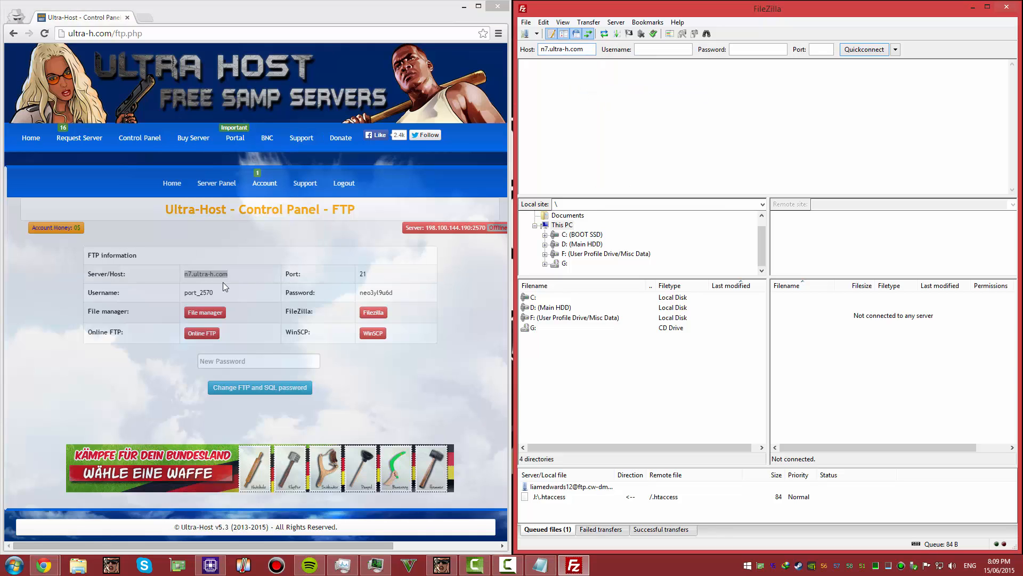
Copy the FTP username port_2570 from the web page into FileZilla's Username field
click(212, 292)
double_click(211, 292)
right_click(190, 293)
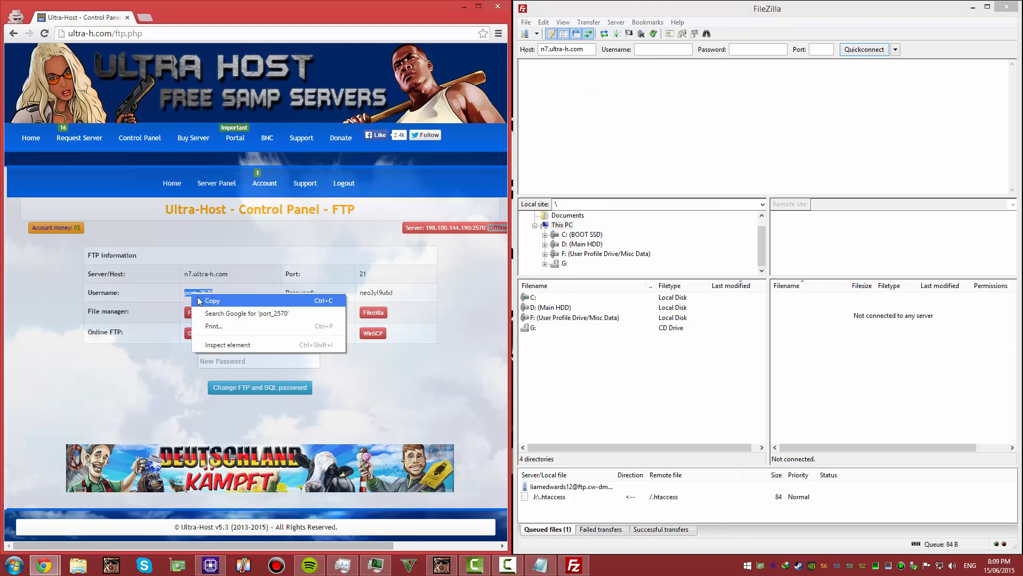
click(202, 301)
click(662, 49)
right_click(662, 49)
click(682, 96)
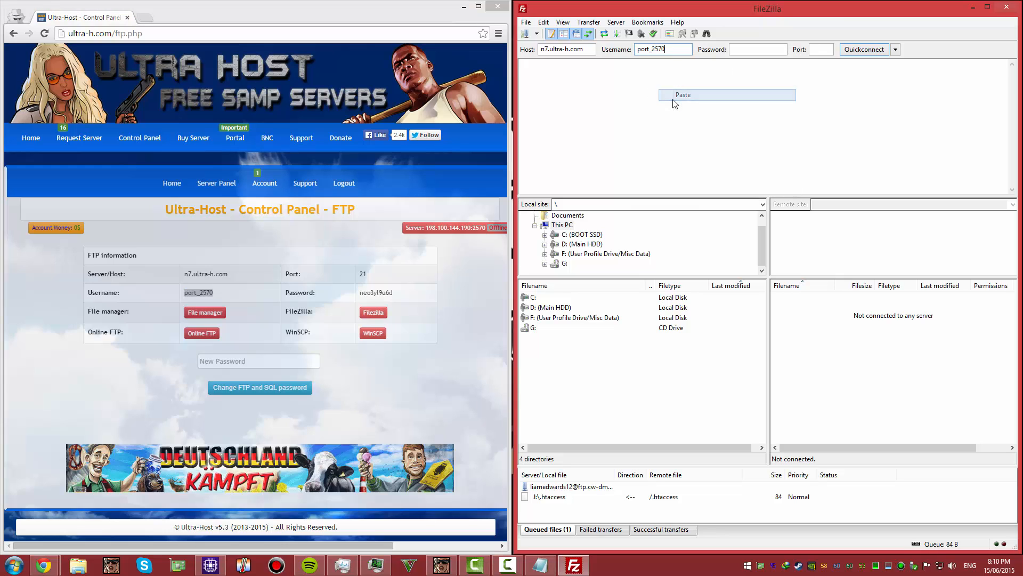
Copy the FTP password from the web page into FileZilla's Password field
click(404, 294)
double_click(369, 293)
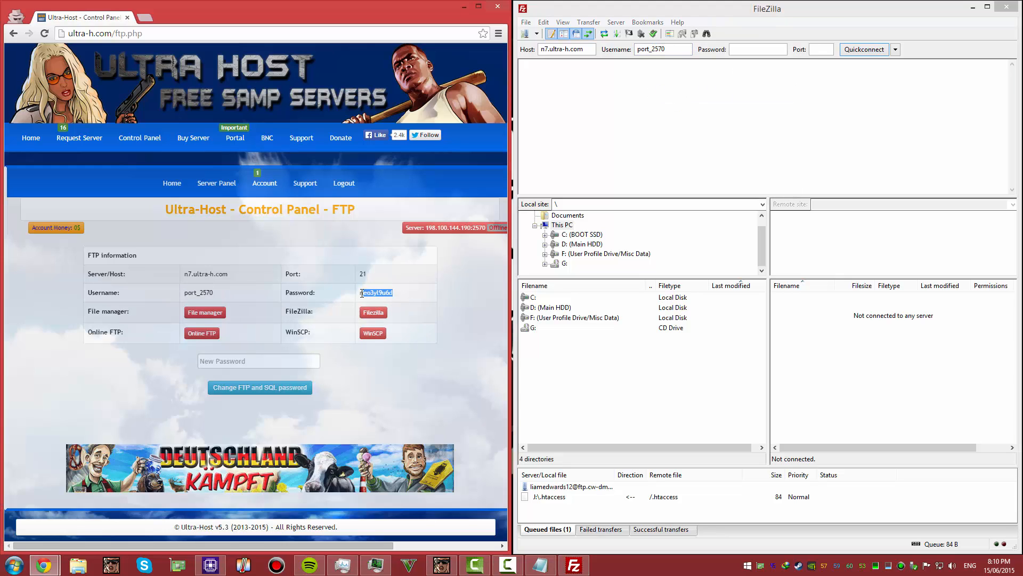
right_click(368, 292)
click(380, 301)
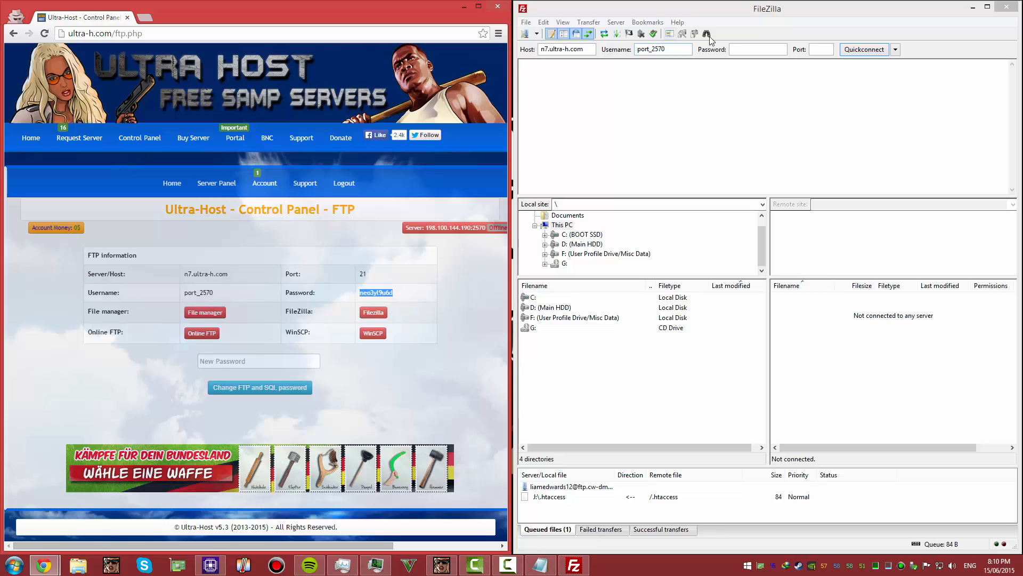
click(738, 48)
right_click(738, 48)
click(764, 96)
Copy the FTP port 21 from the web page into FileZilla's Port field
click(392, 277)
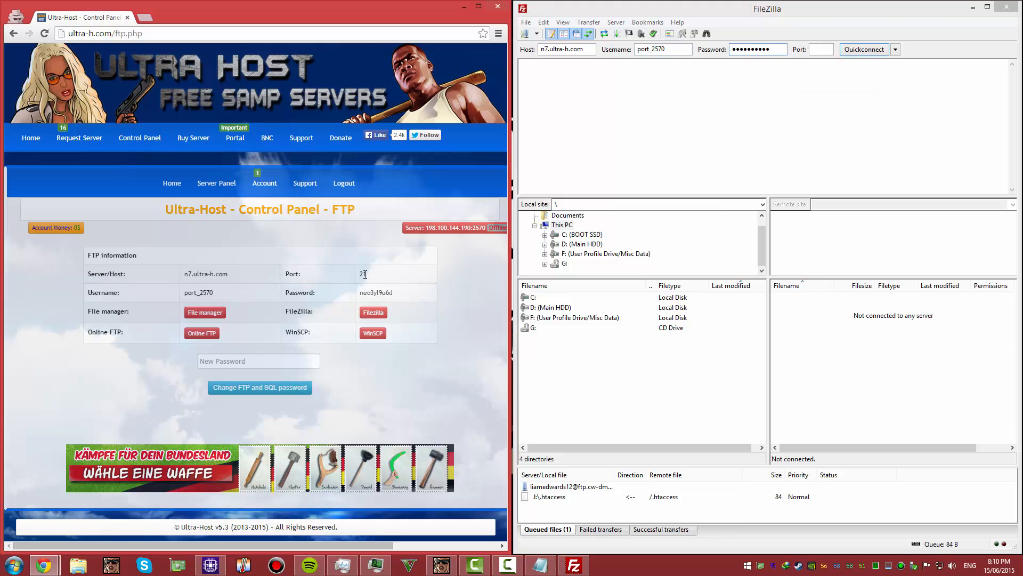
double_click(363, 274)
right_click(361, 274)
click(374, 282)
click(818, 49)
right_click(817, 48)
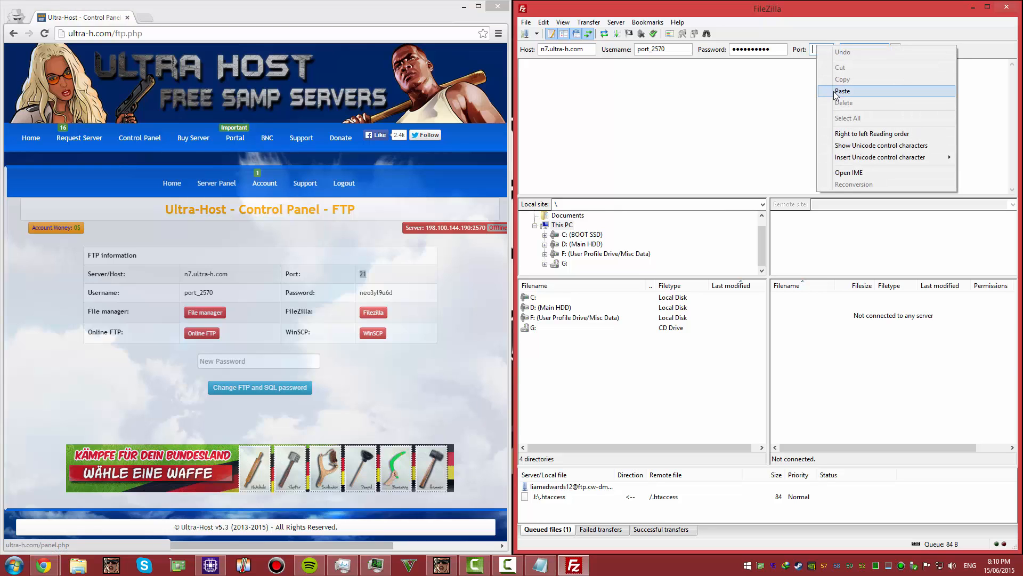
click(842, 91)
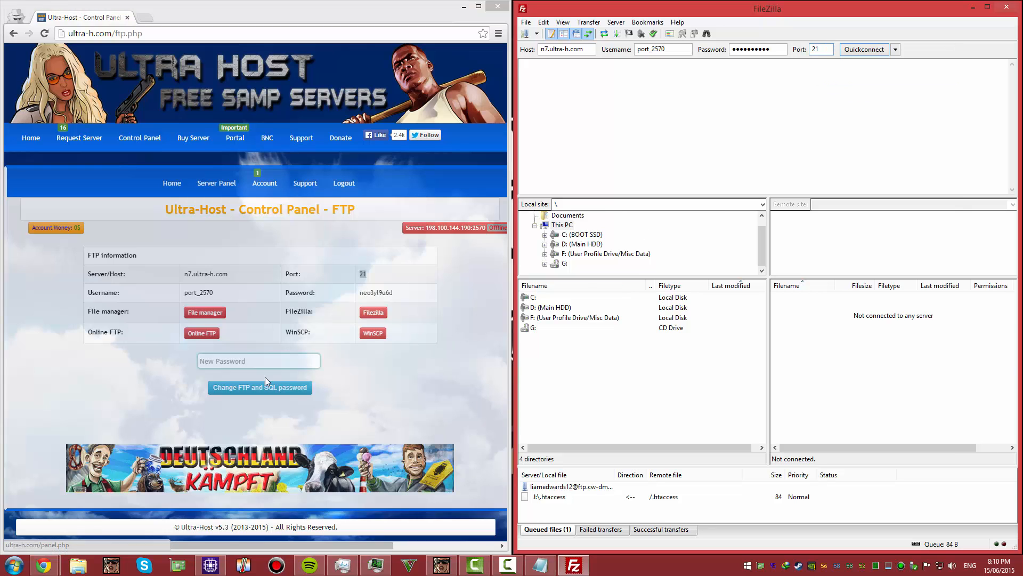
Connect to the FTP server with the entered details and accept its certificate as always trusted
click(250, 361)
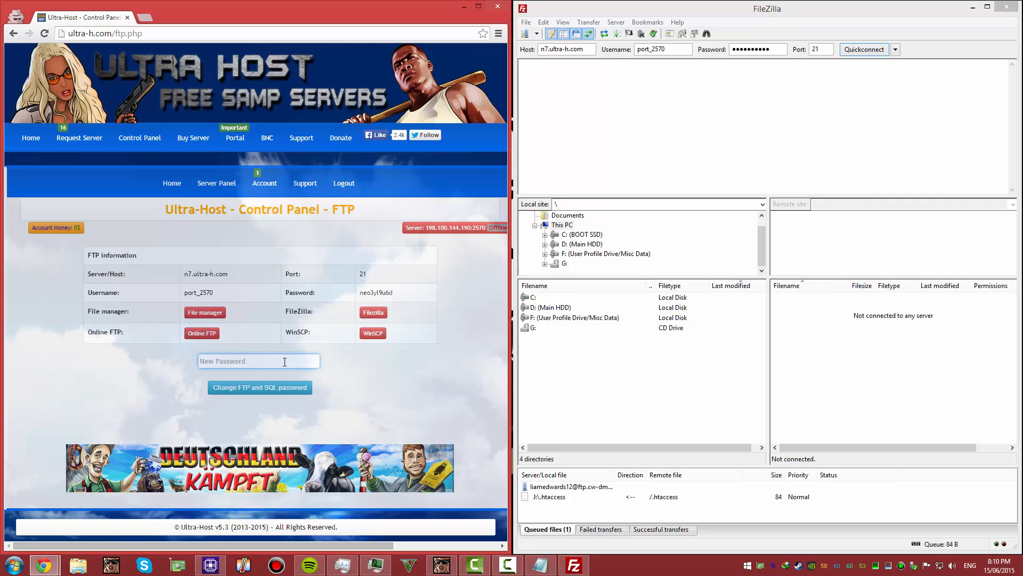
click(864, 49)
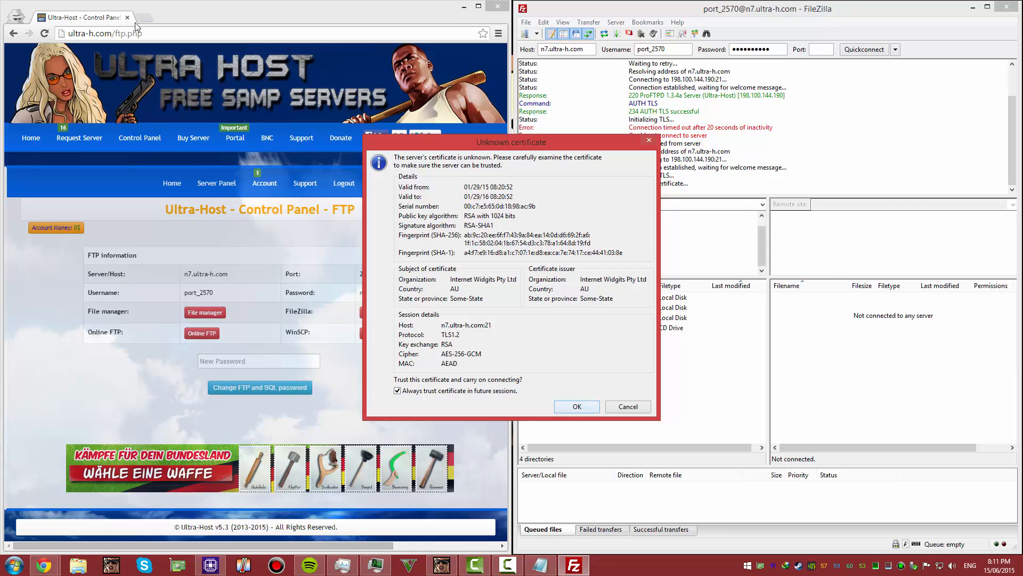
key(Return)
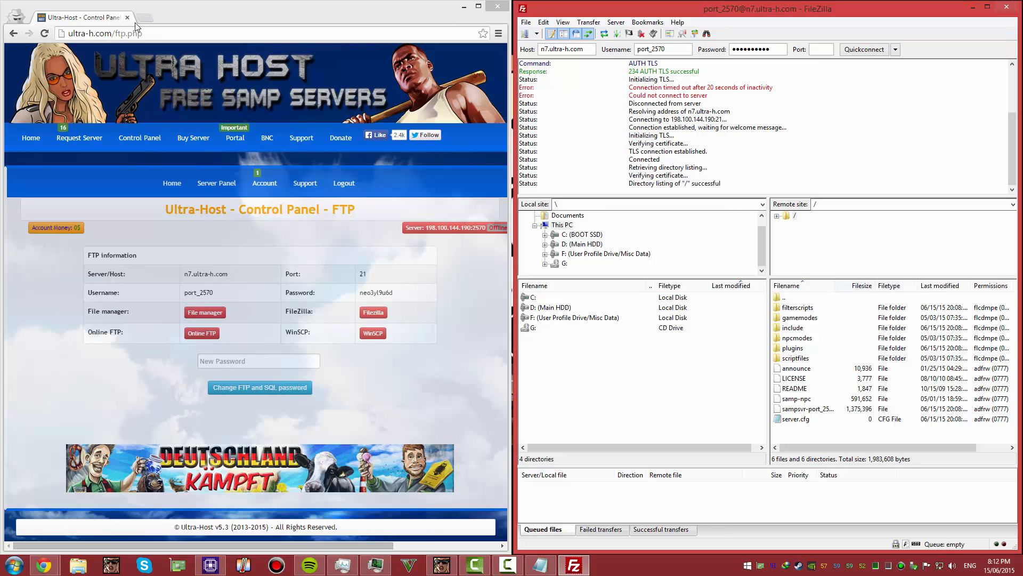
Look through the server's gamemodes folder with the Filename column widened, and return to the root directory
drag(835, 286, 856, 286)
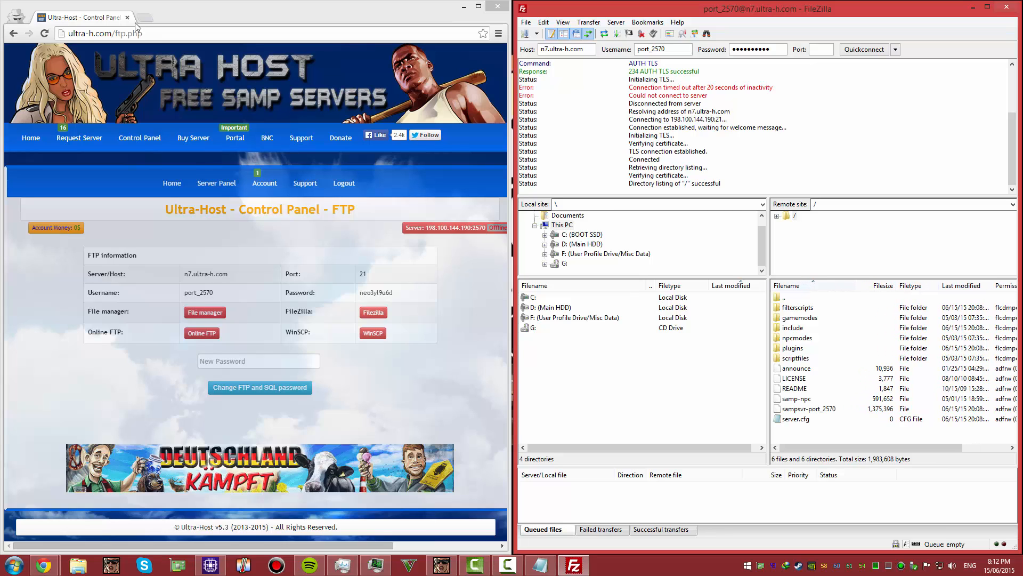
double_click(800, 318)
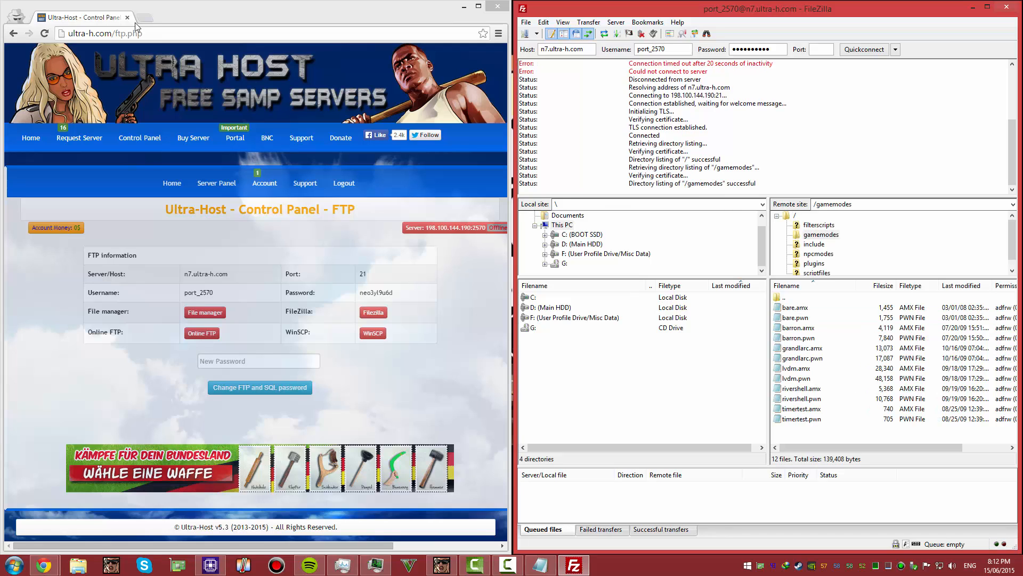
double_click(784, 297)
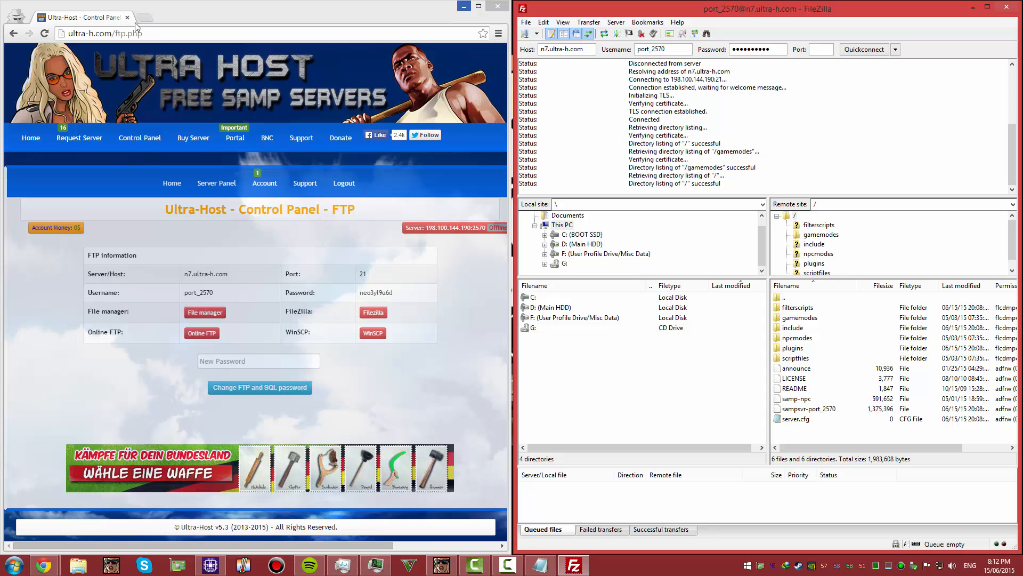
Create a new folder named Test on the desktop
click(464, 6)
right_click(203, 112)
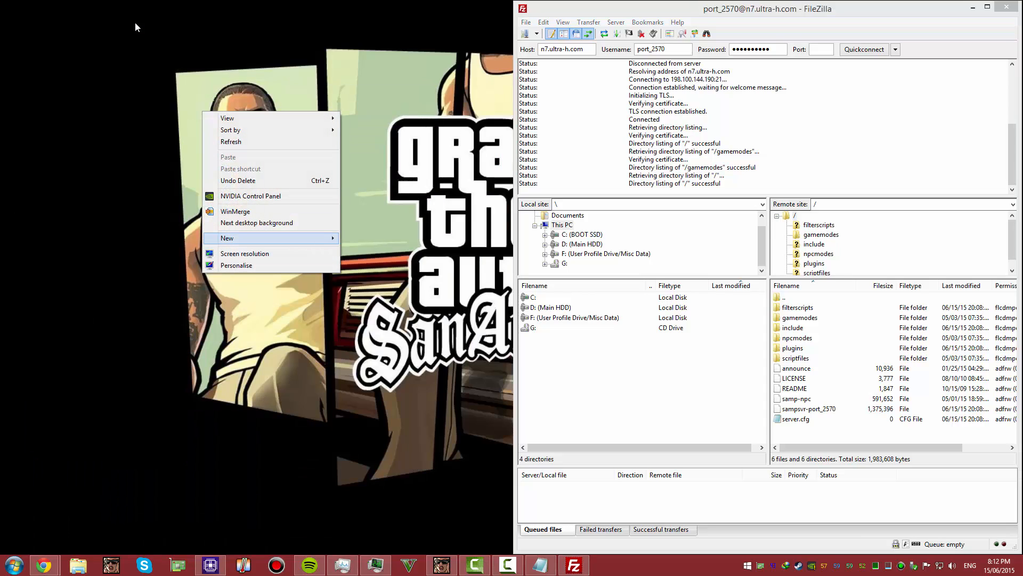
mouse_move(234, 239)
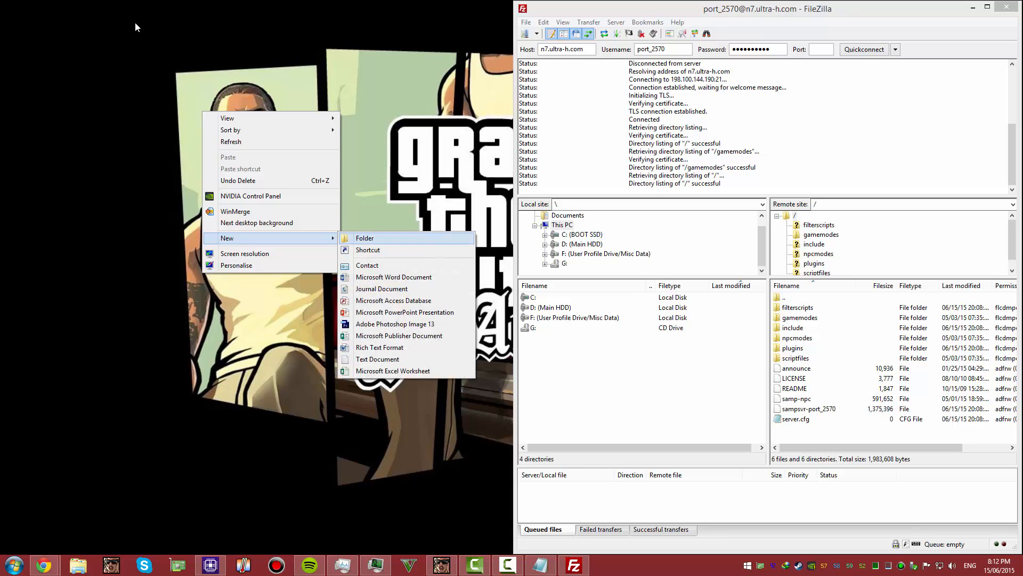
click(365, 239)
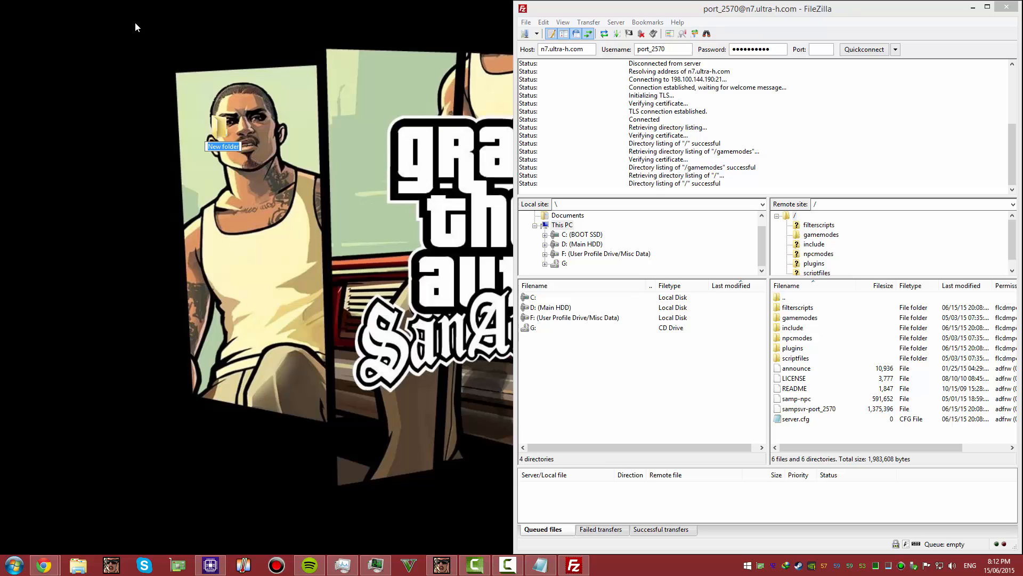
key(BackSpace)
text(Test)
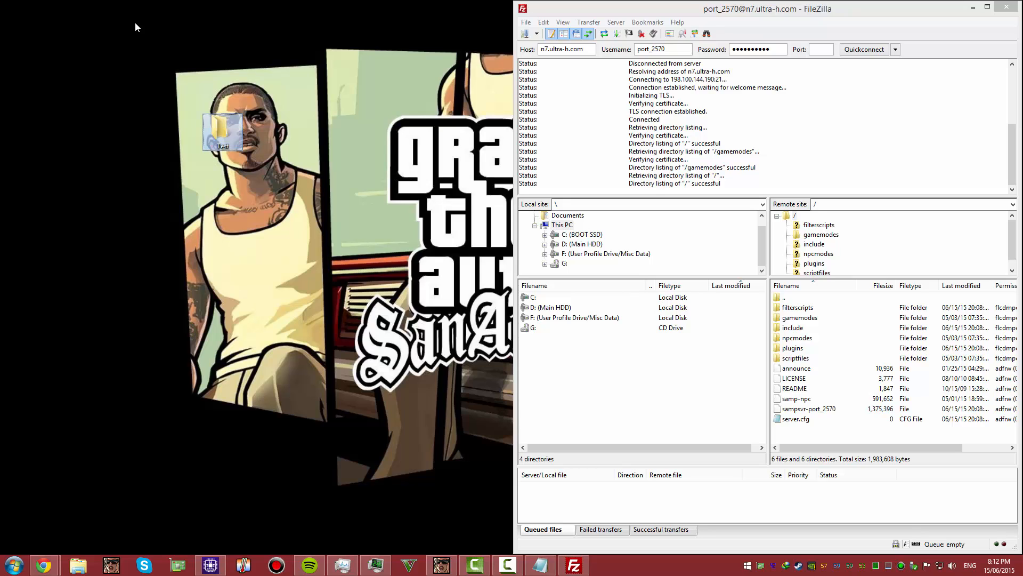
key(Return)
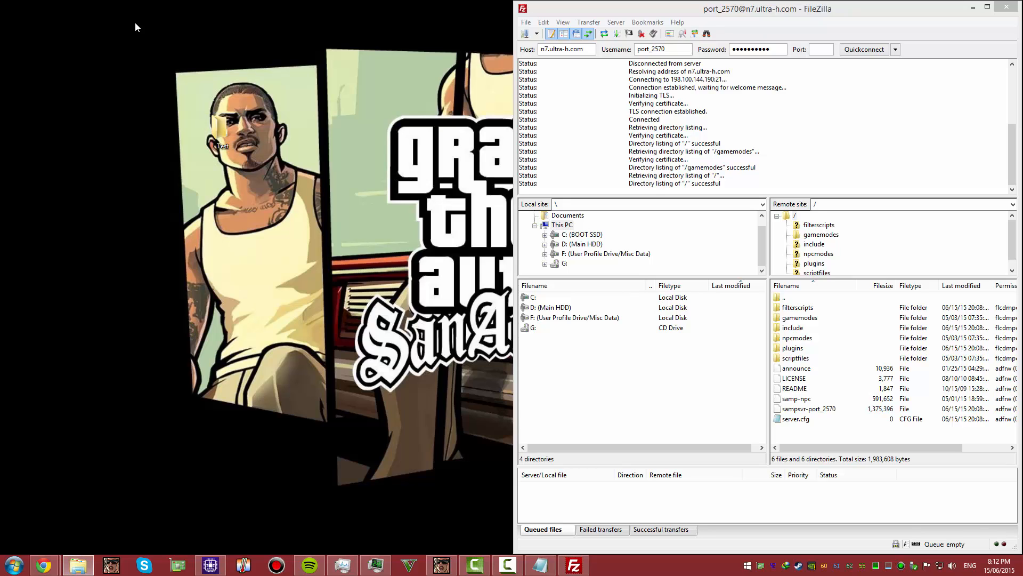
Create a text document named Test.txt inside the Test folder
key(Return)
key(shift+F10)
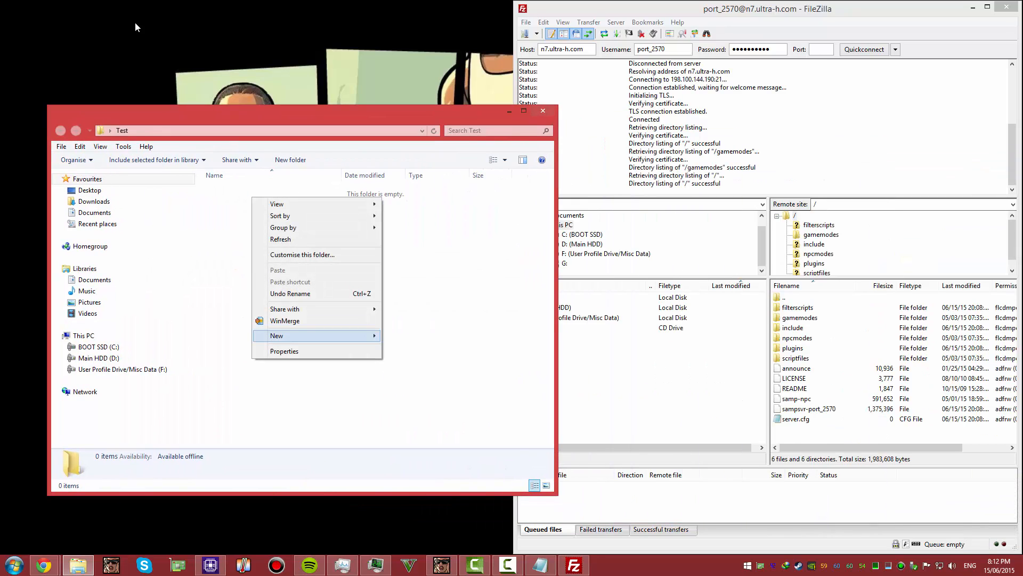
key(Right)
key(Down)
key(Down)
key(Down)
key(Down)
key(Down)
key(Down)
key(Down)
key(Return)
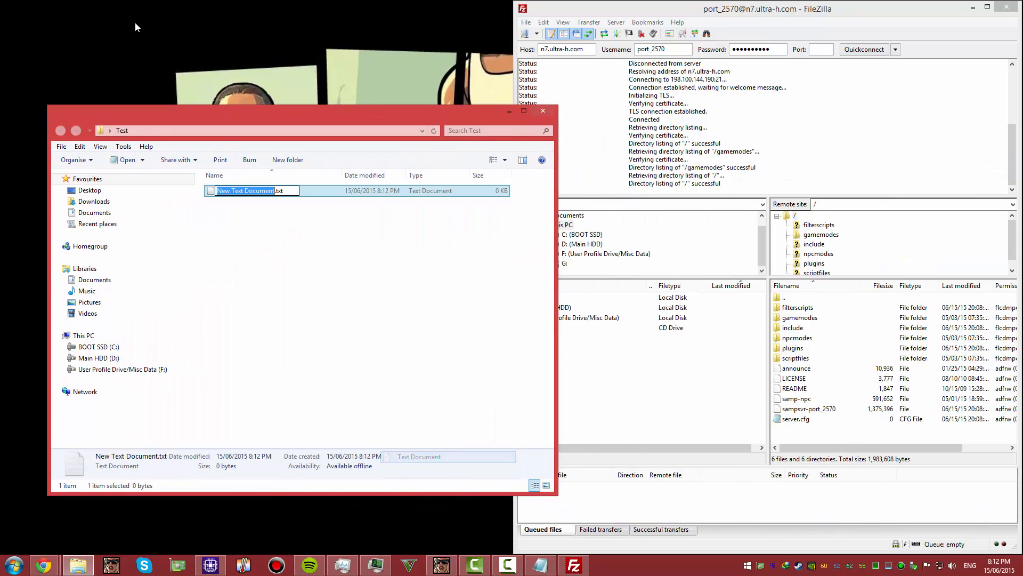
text(Test)
key(Return)
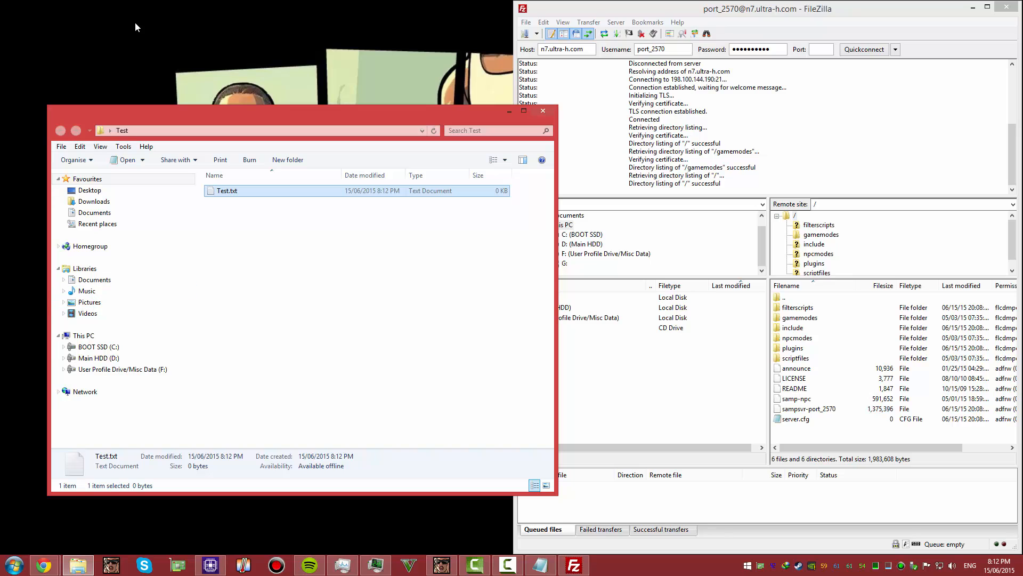
Write a one-line sentence in Test.txt stating that it is a test file, save it and close the document
key(Return)
text(Thisi)
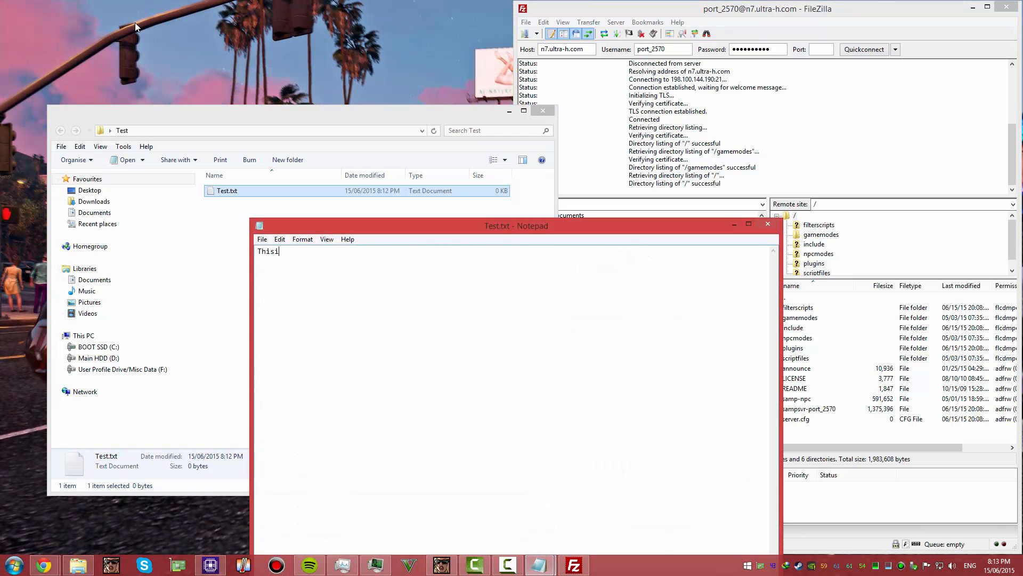
key(BackSpace)
text(is t)
text( test file)
text(.)
key(ctrl+s)
key(alt+F4)
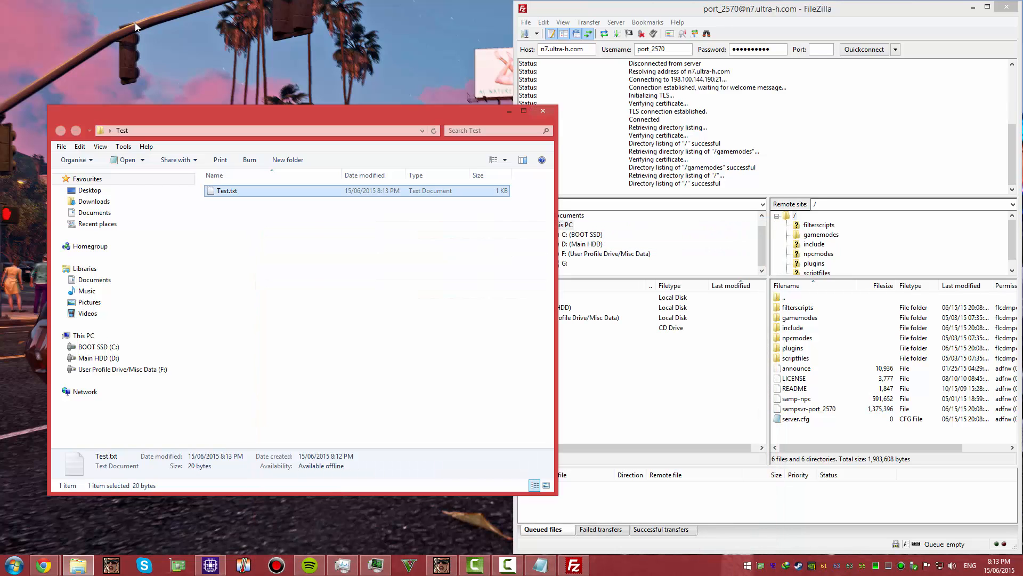
Close the Test folder window and upload the Test folder from the desktop to the server's root directory in FileZilla
key(alt+F4)
drag(222, 129, 834, 426)
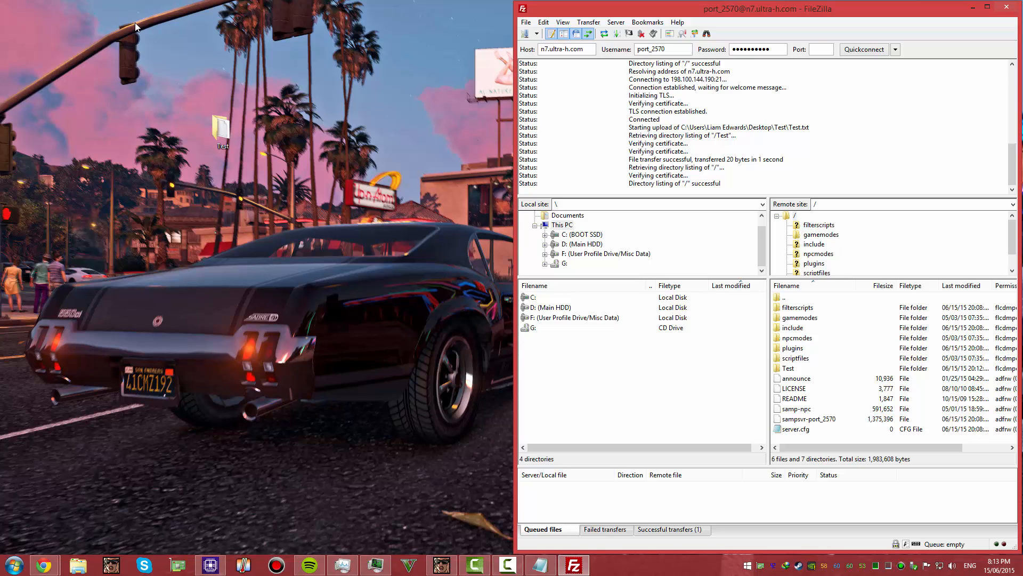
Add the control panel's server address 198.100.144.190:2570 to the favorites in the San Andreas Multiplayer client
key(super+1)
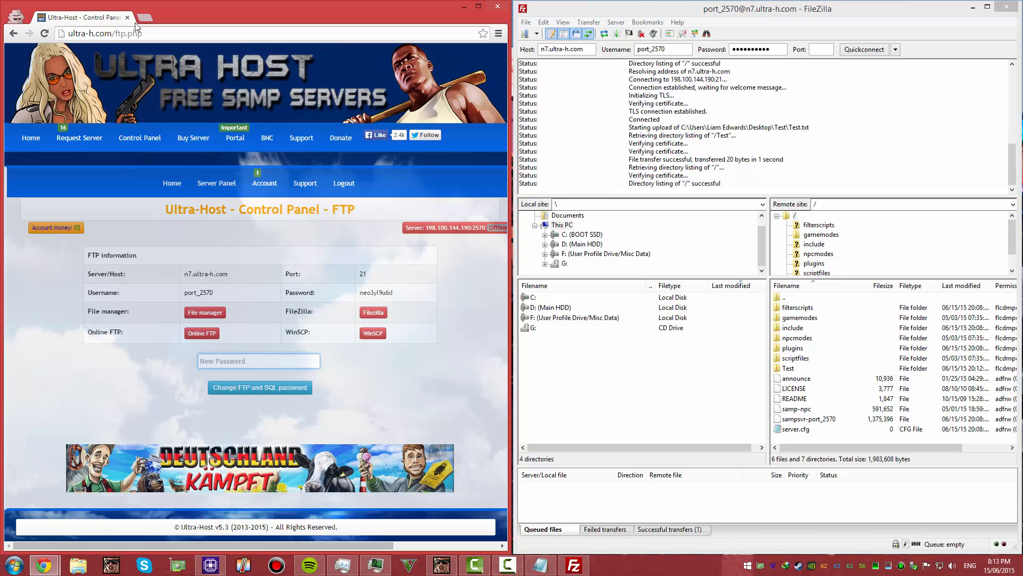
key(alt+Left)
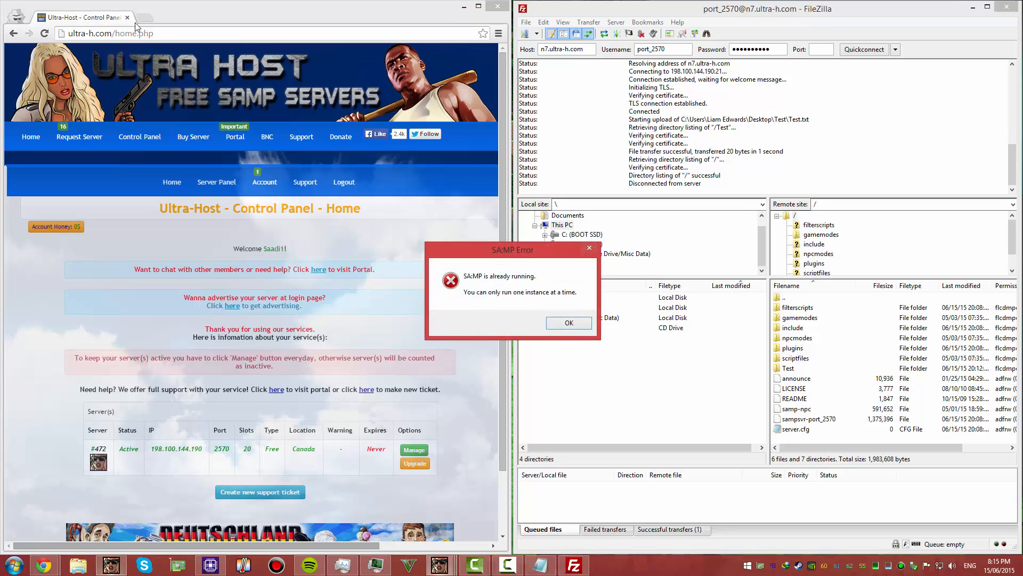
key(Return)
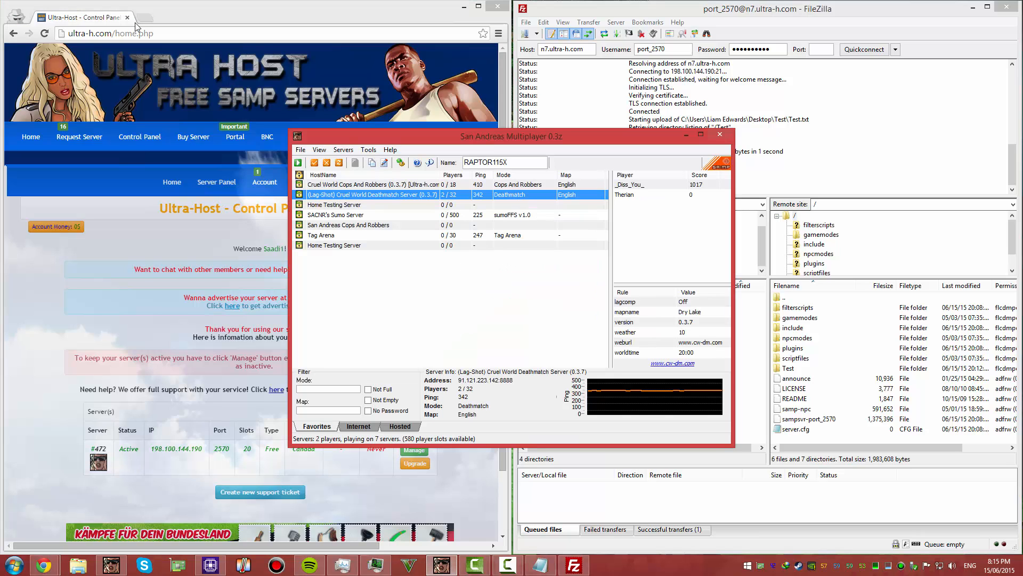
click(344, 150)
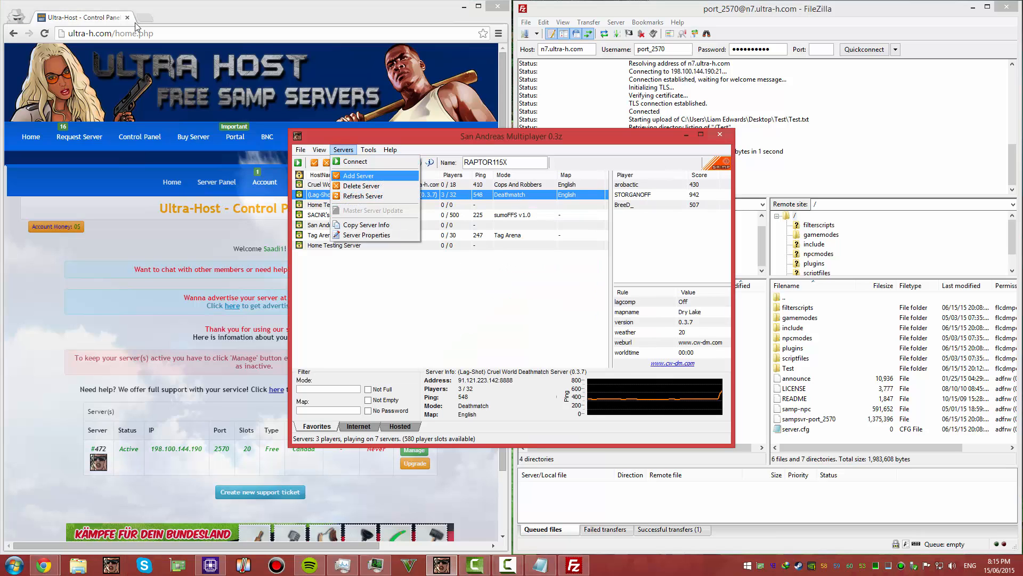
click(368, 175)
drag(203, 448, 151, 448)
key(ctrl+c)
key(alt+Tab)
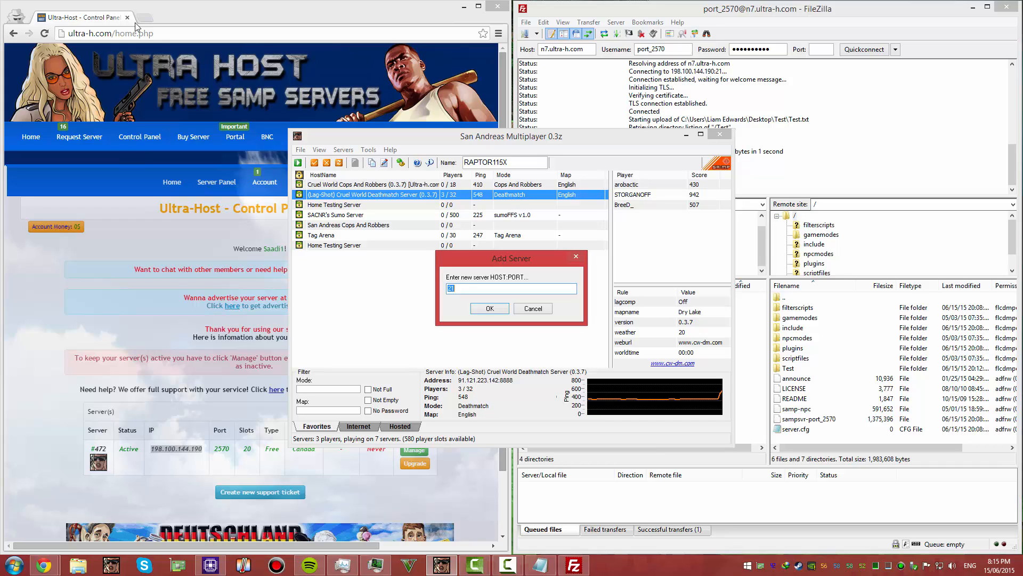
key(ctrl+v)
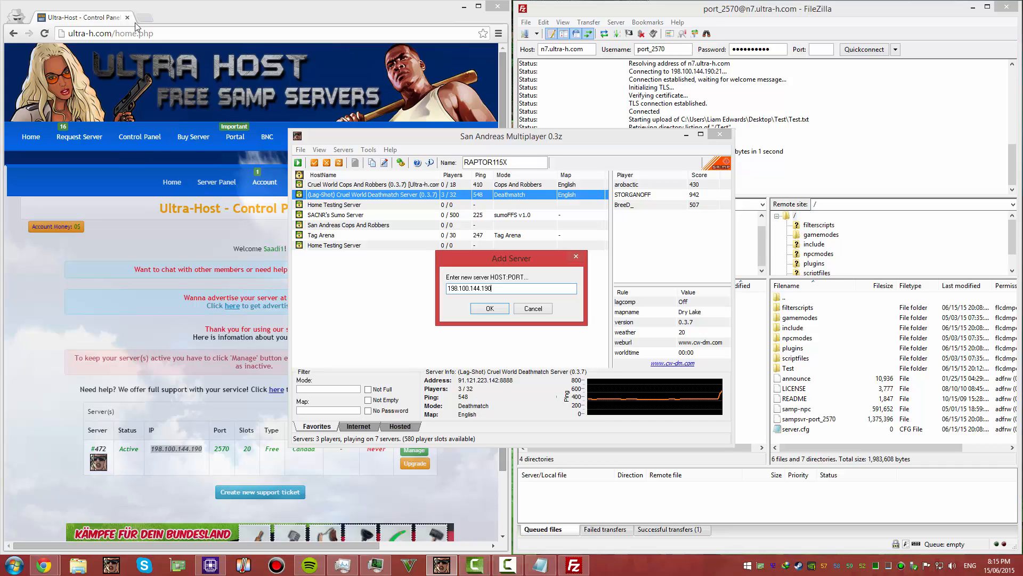
text(:2570)
key(Return)
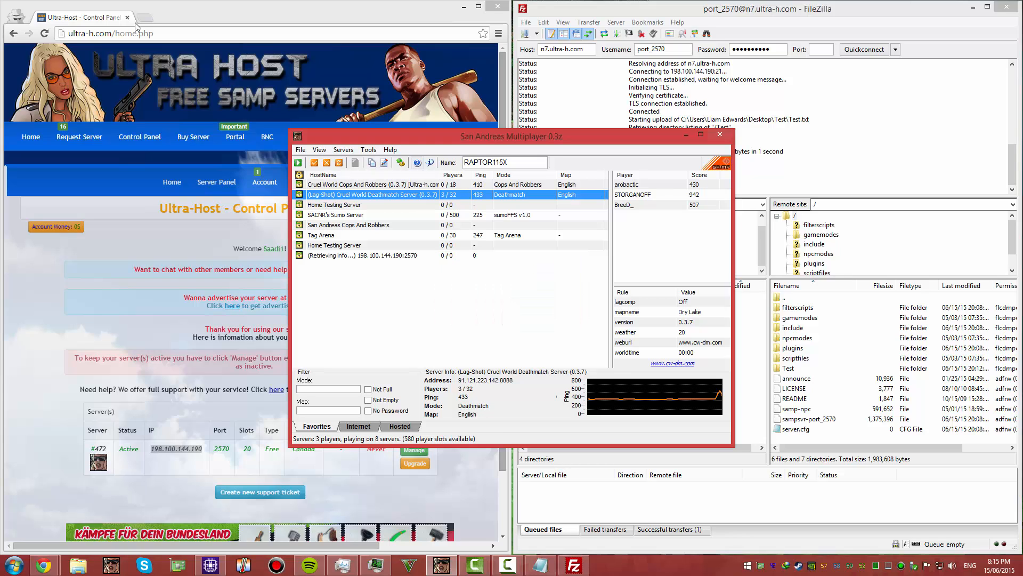
drag(512, 137, 727, 75)
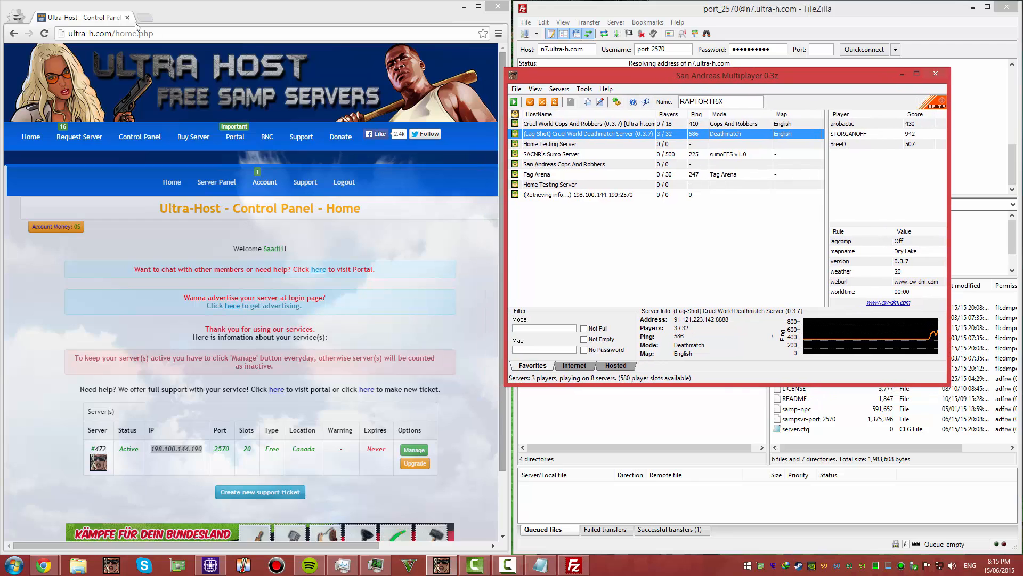
Clear the password value in the server configuration file and replace the rcon_password with a new one
click(415, 449)
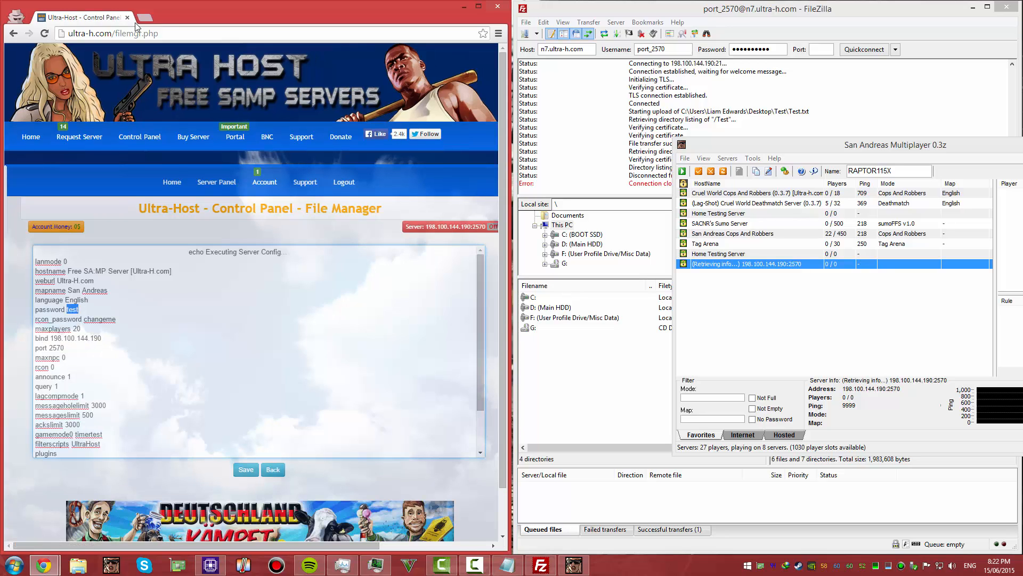
click(99, 319)
mouse_move(80, 310)
mouse_down()
mouse_move(65, 310)
mouse_move(105, 319)
mouse_move(83, 319)
mouse_up()
key(BackSpace)
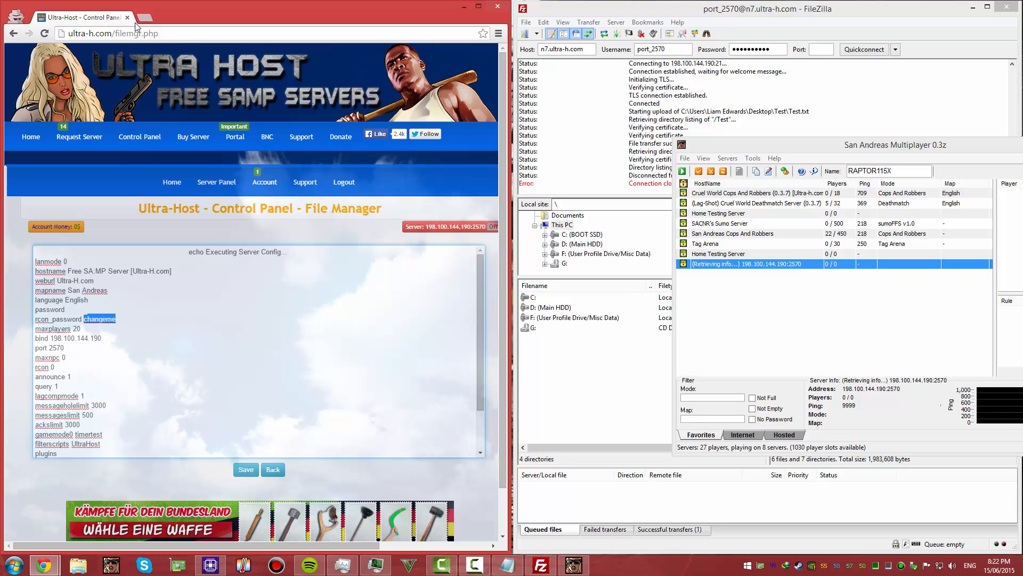
text(test)
Review the hostname, filterscripts and port entries in the server configuration and save the file
drag(54, 281, 171, 270)
click(65, 357)
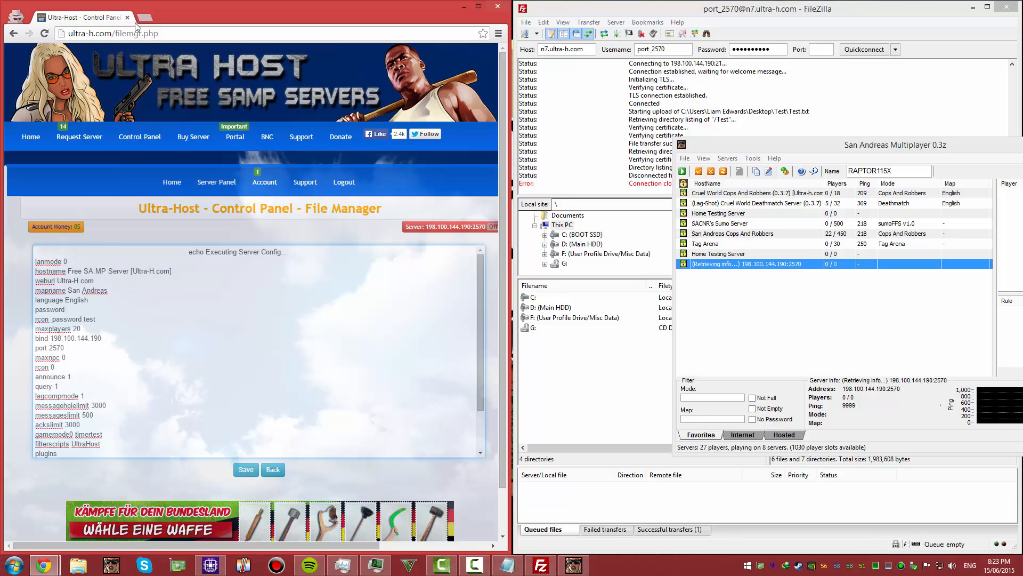
scroll(256, 351, down, 3)
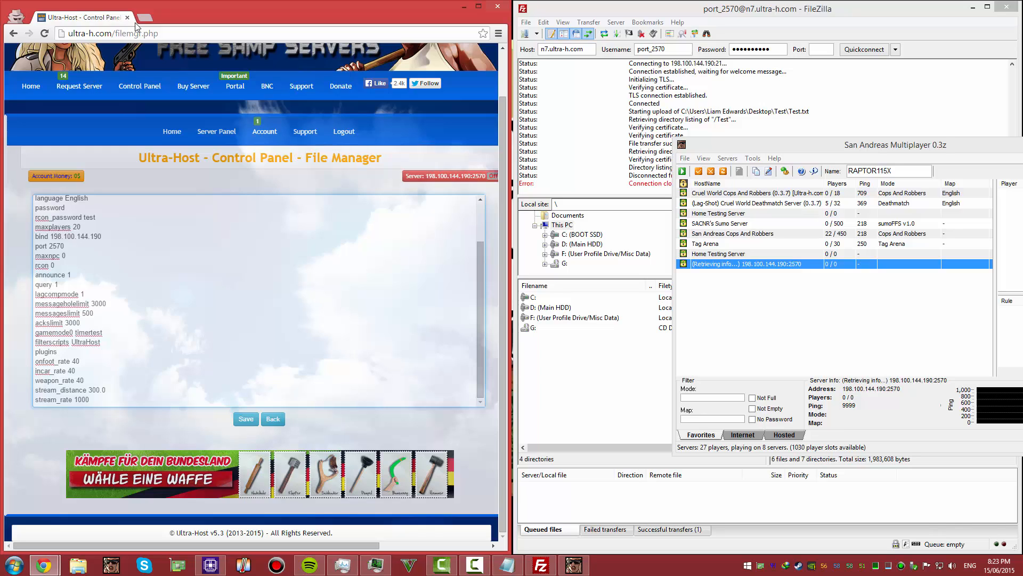
drag(72, 341, 100, 342)
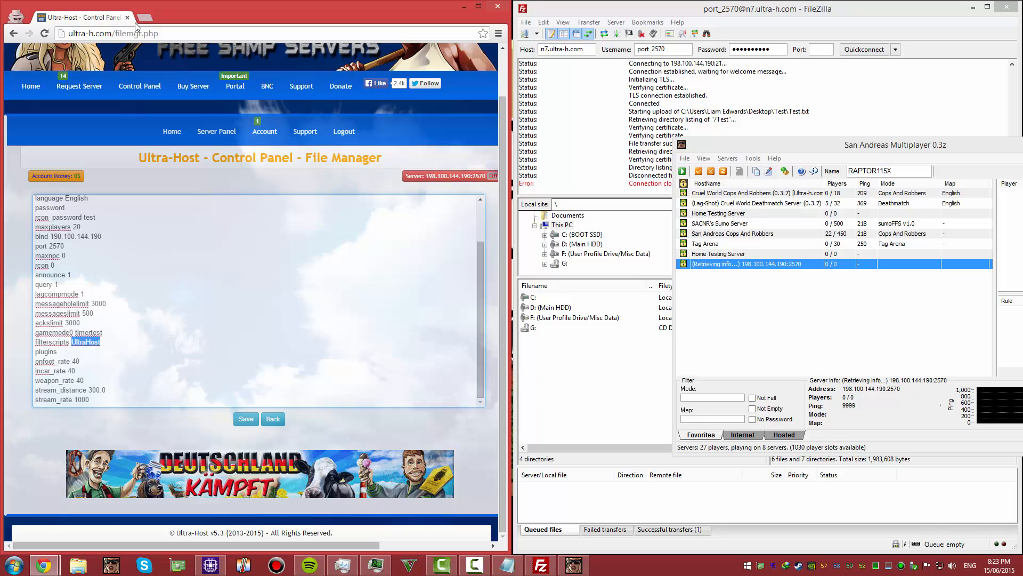
mouse_move(49, 246)
mouse_down()
mouse_move(66, 255)
mouse_move(64, 245)
mouse_up()
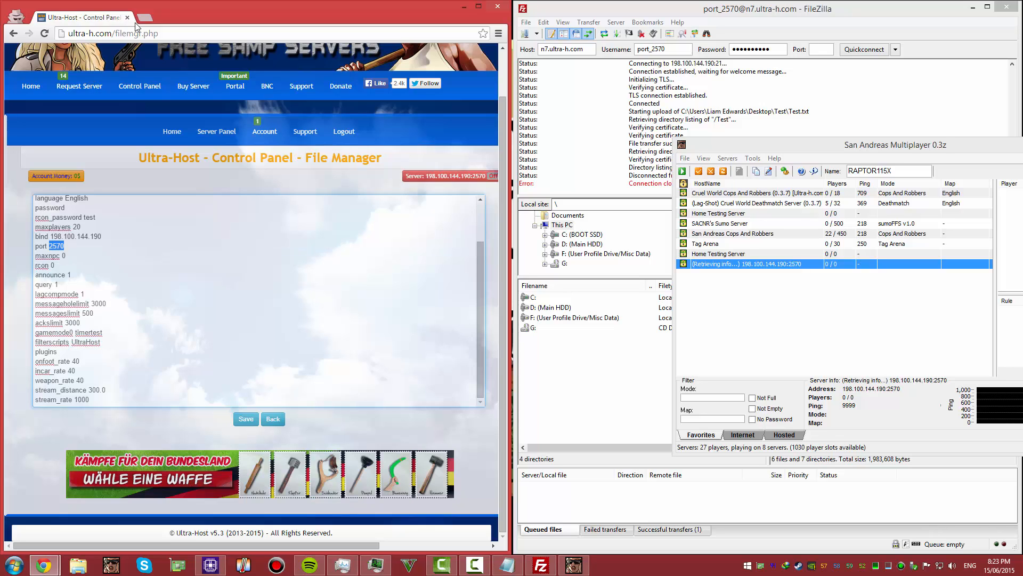
click(245, 418)
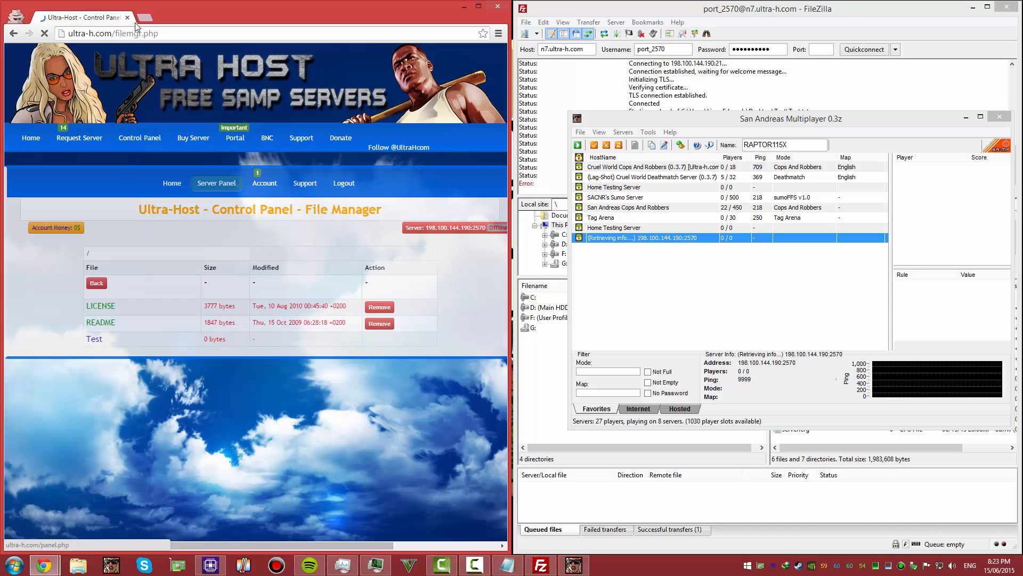
Start the server from its control page in the Ultra-Host server panel
click(217, 184)
click(86, 291)
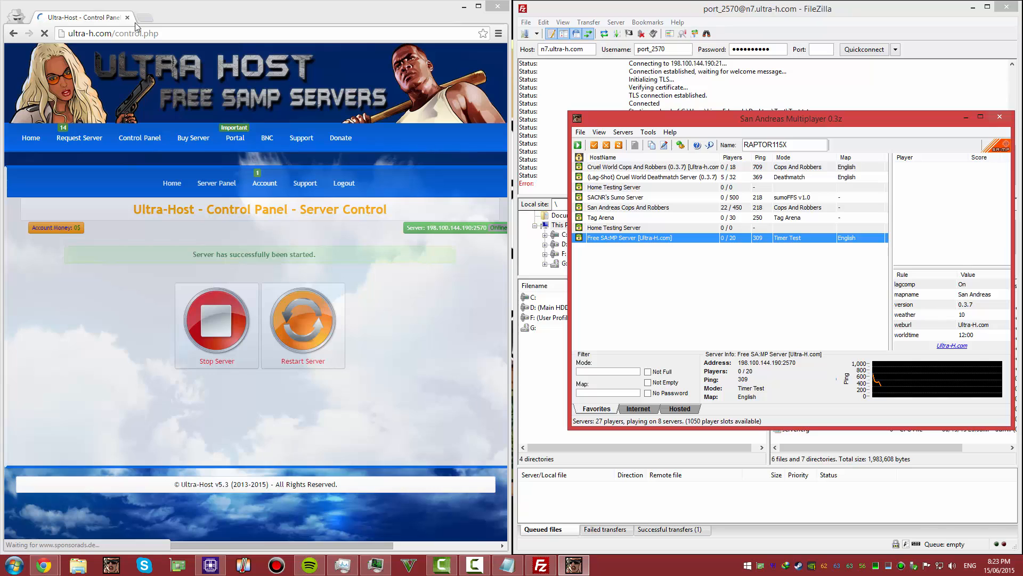
Connect to the server at 198.100.144.190:2570 from the San Andreas Multiplayer client and spawn the character
key(Return)
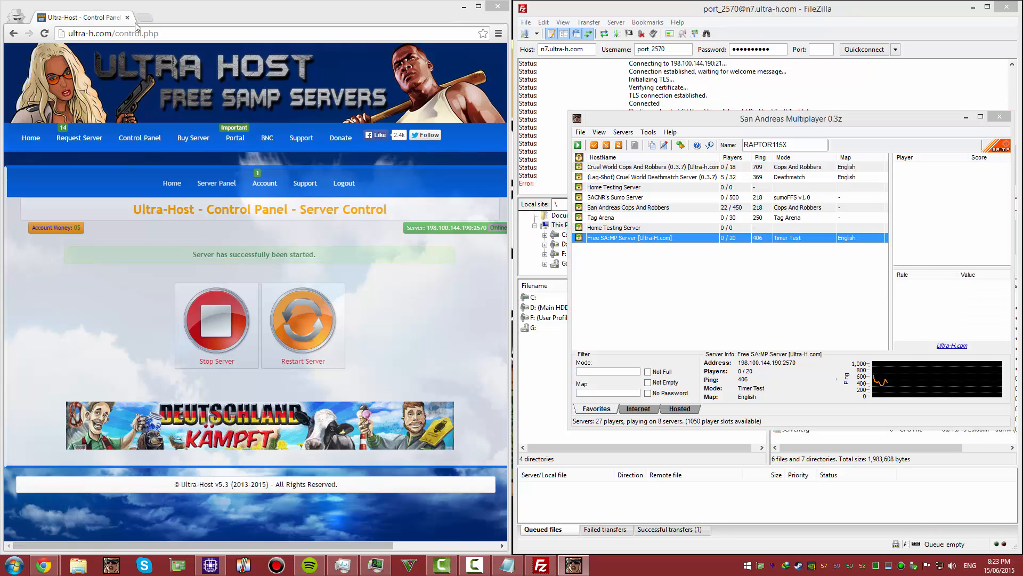
key(Return)
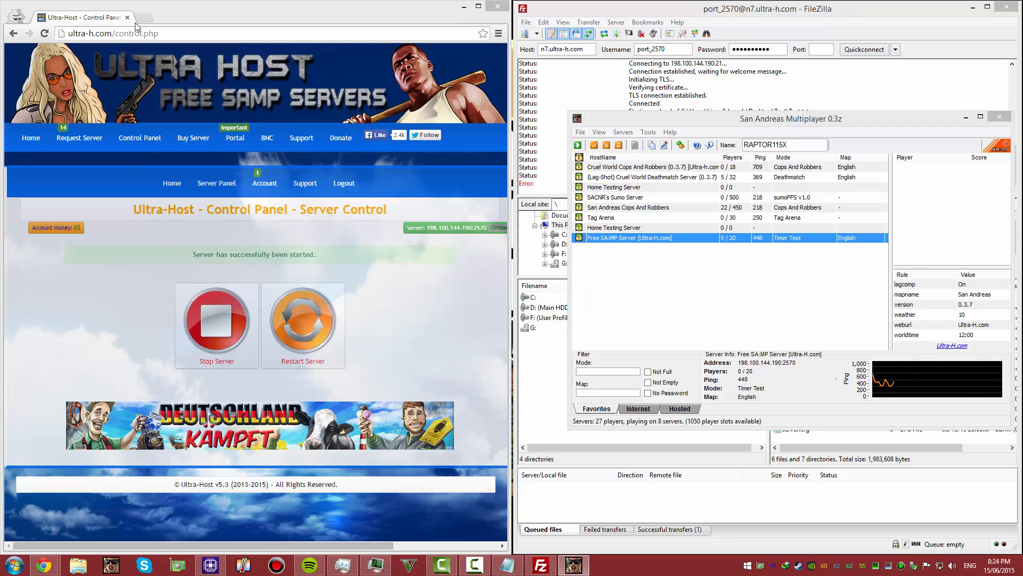
key(Return)
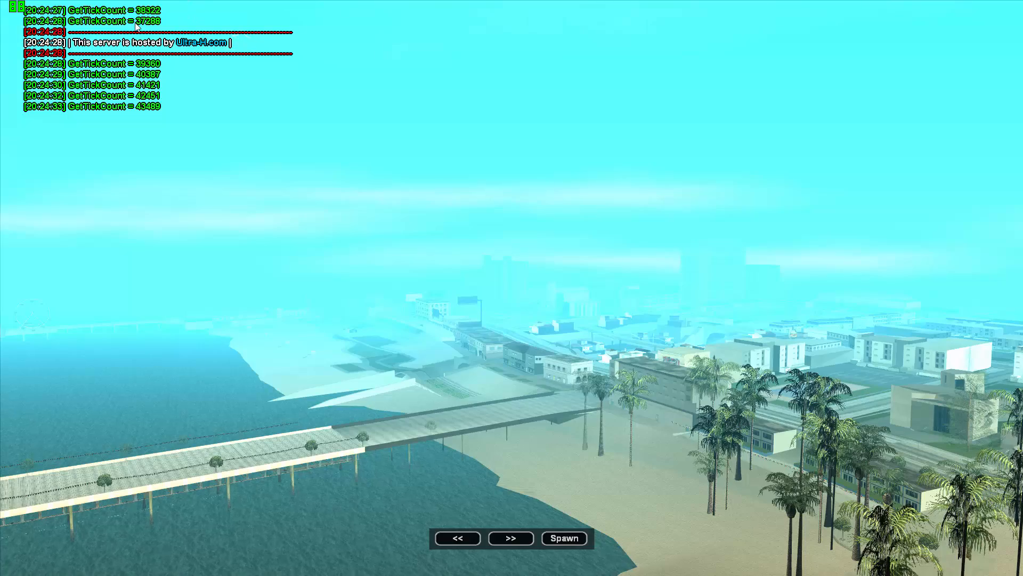
key(shift)
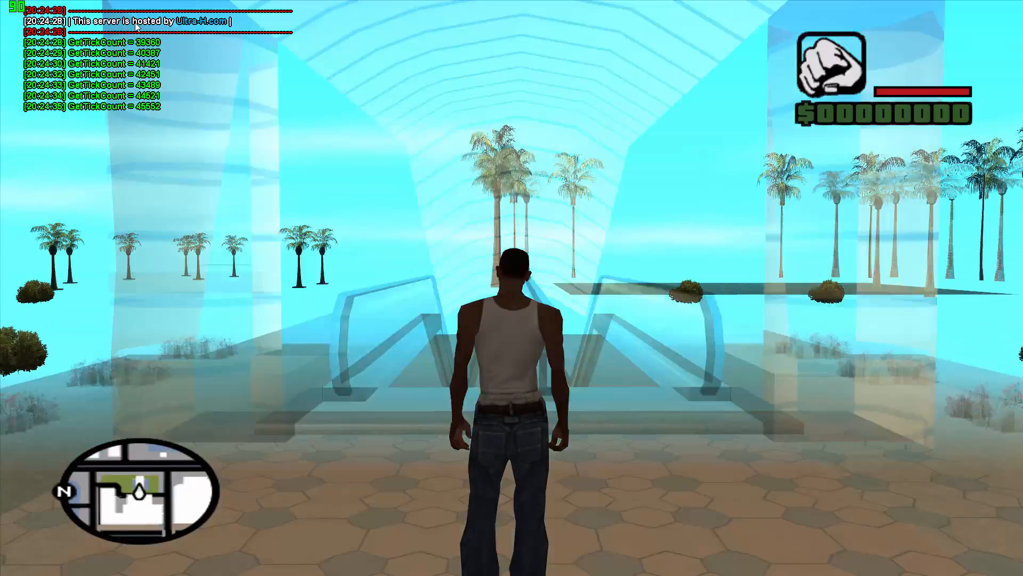
key(w)
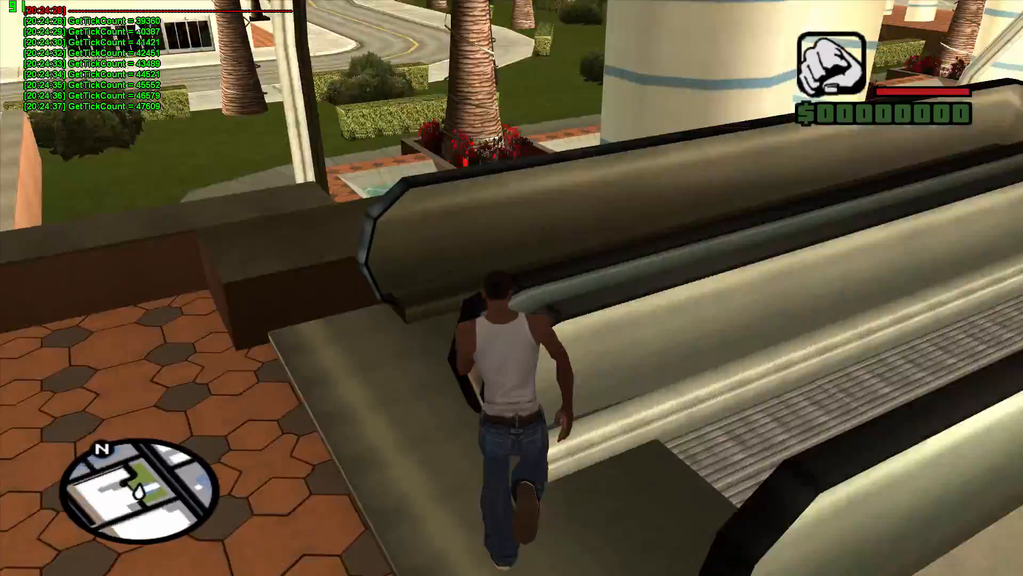
key(shift)
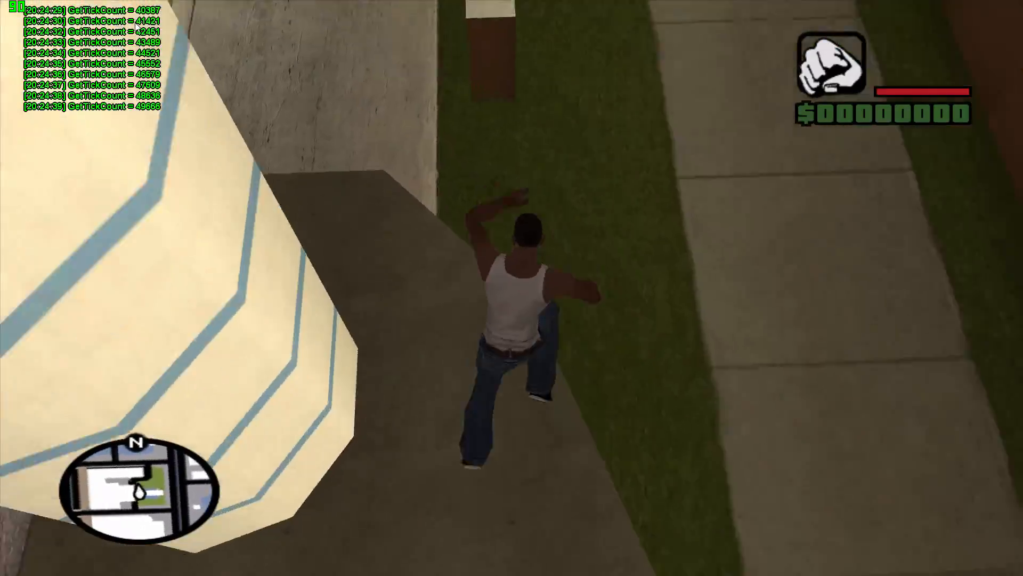
key(w)
key(w)
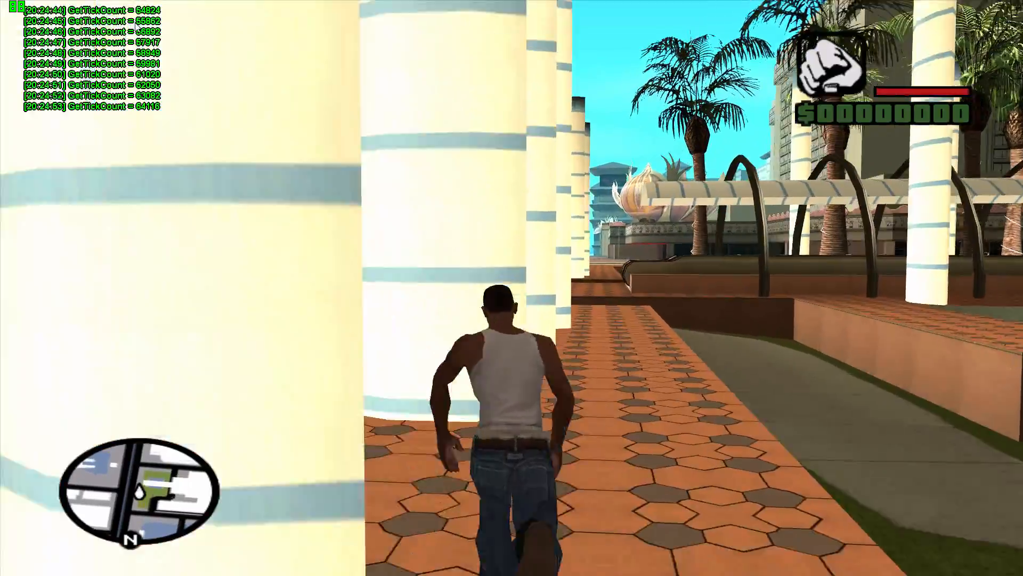
key(w)
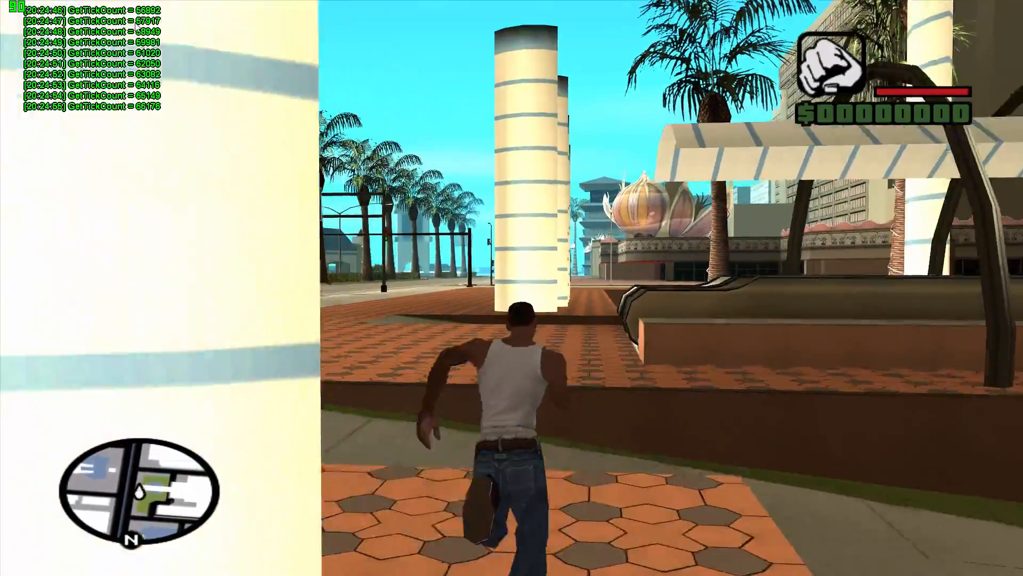
key(w)
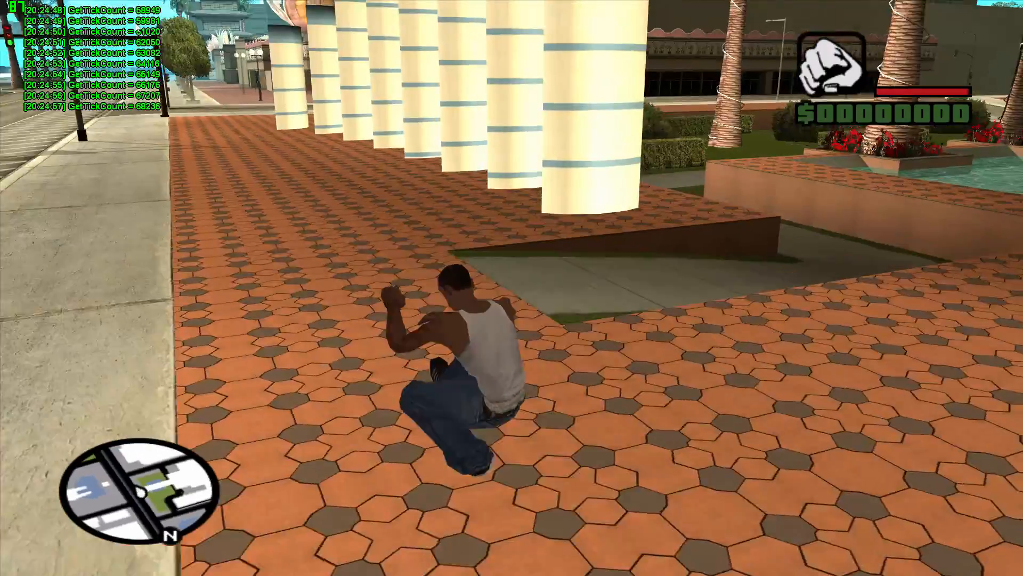
key(w)
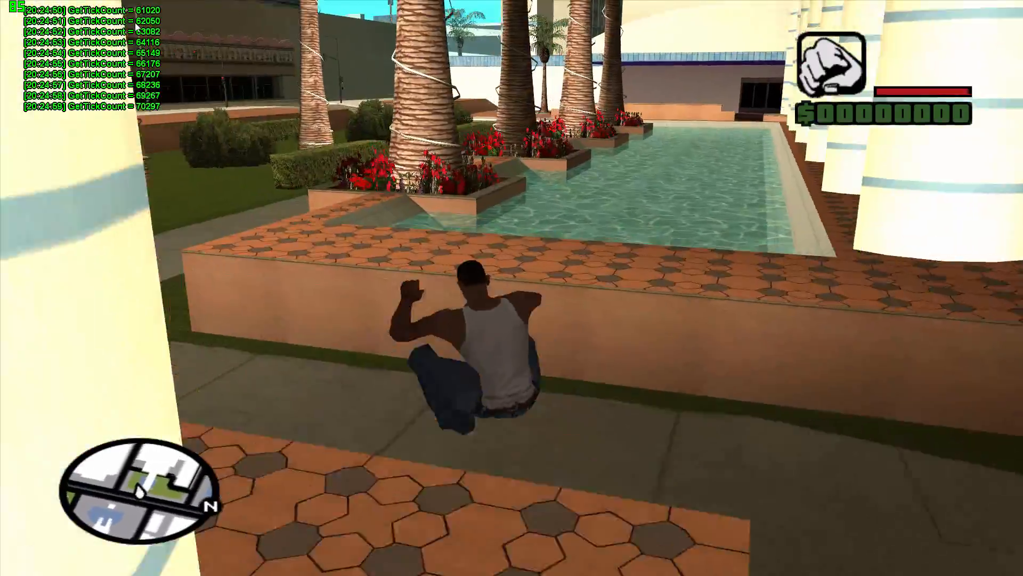
key(w)
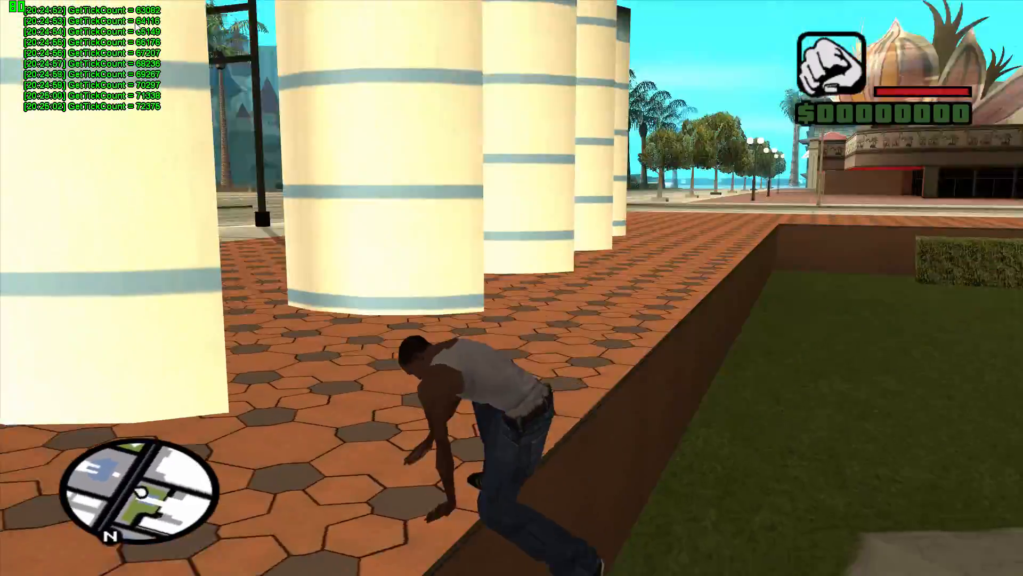
key(w)
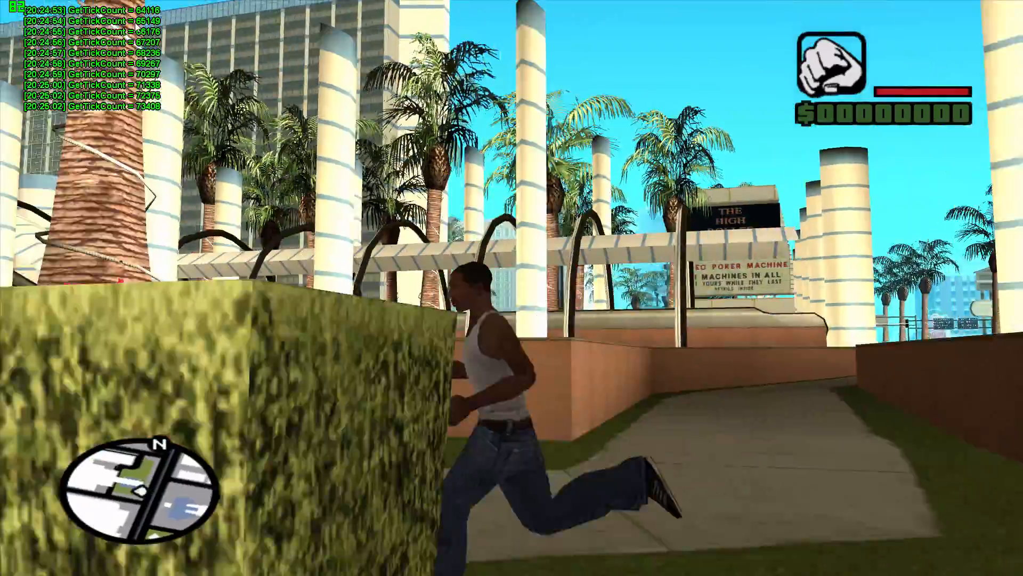
key(w)
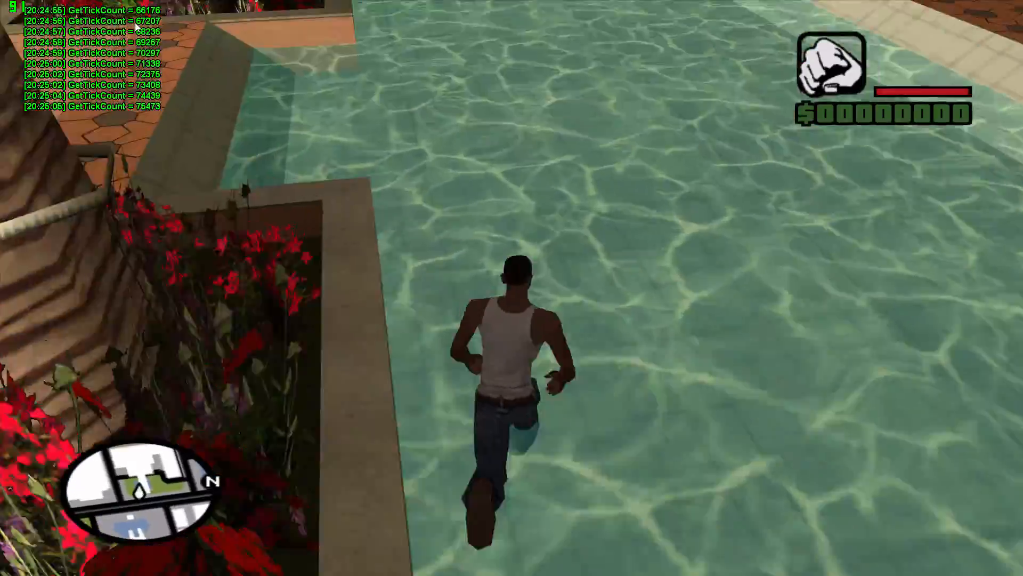
key(w)
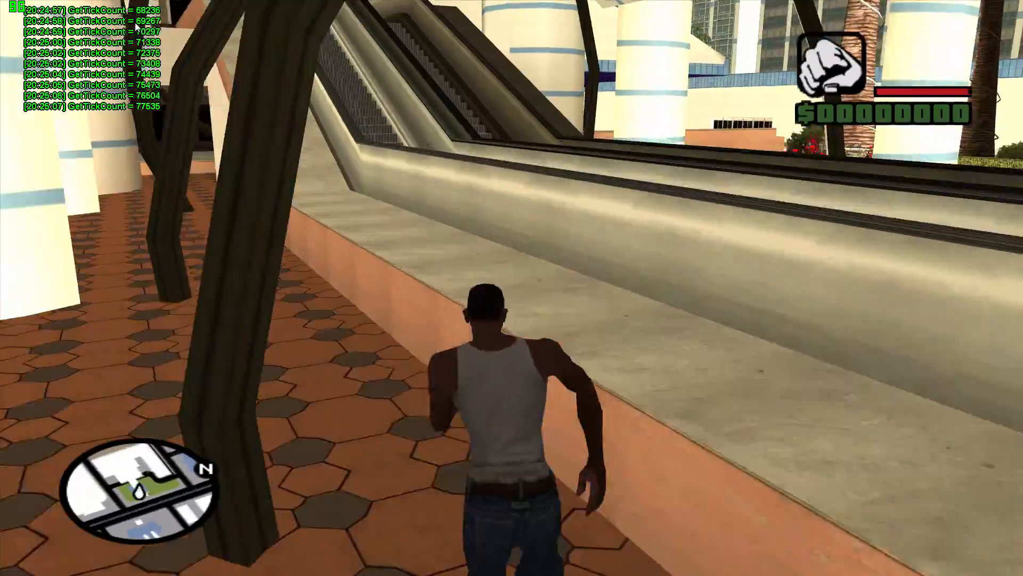
key(w)
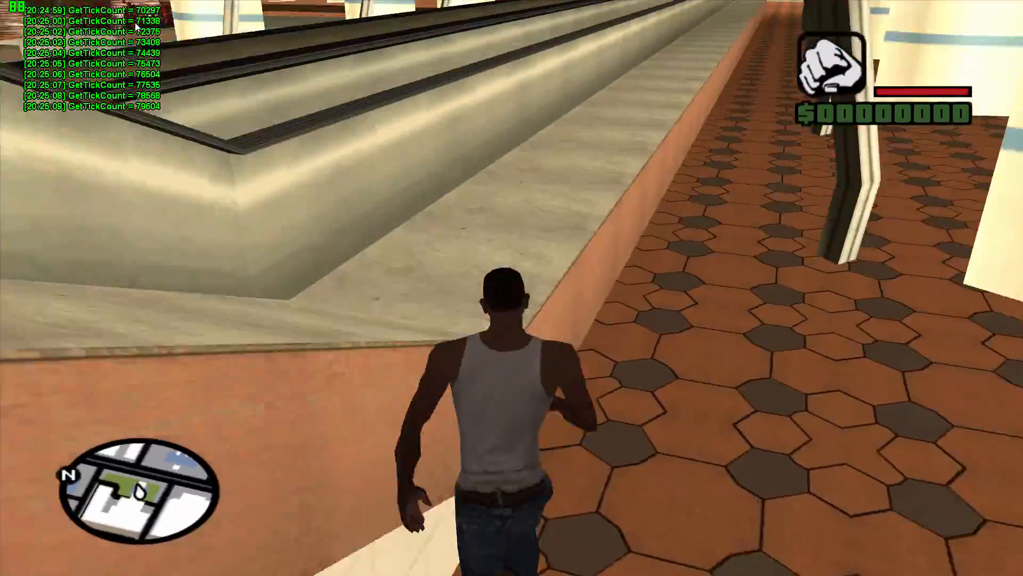
key(w)
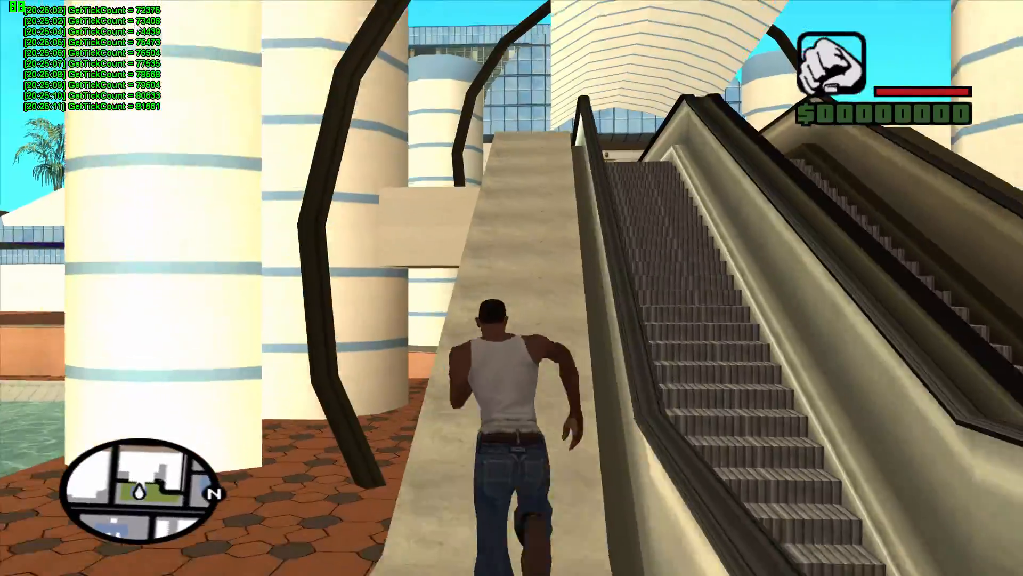
key(w)
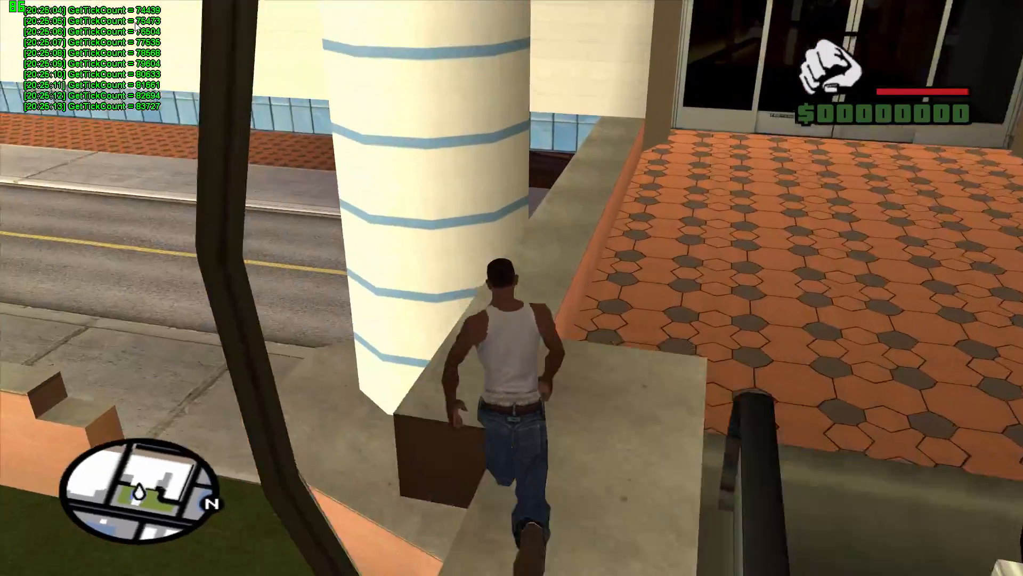
key(w)
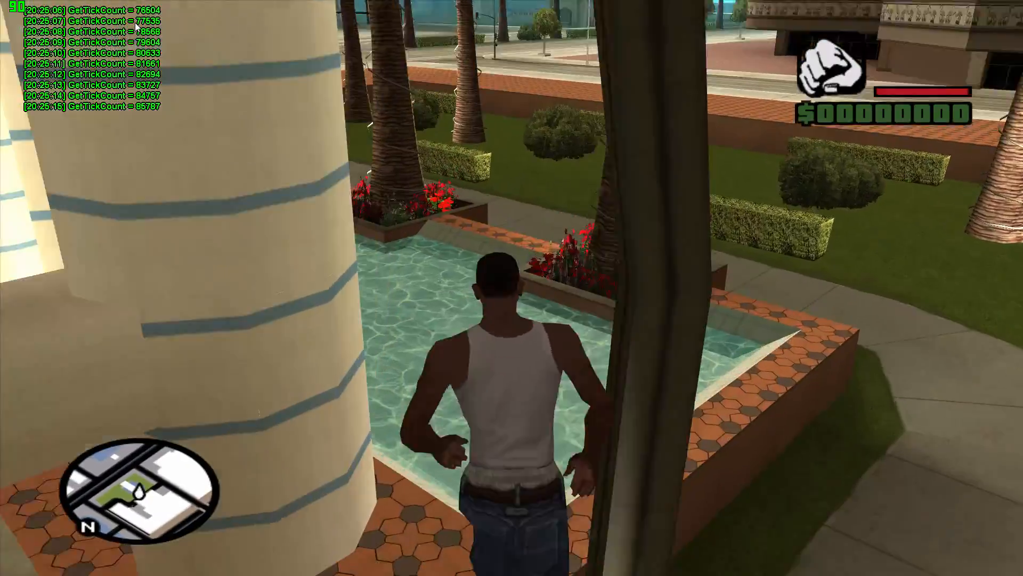
key(w)
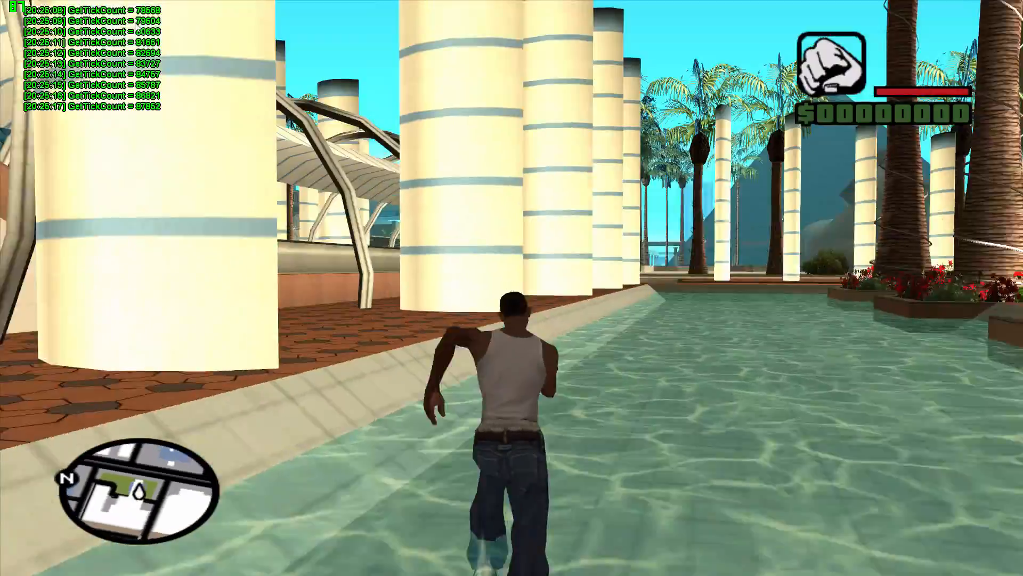
key(w)
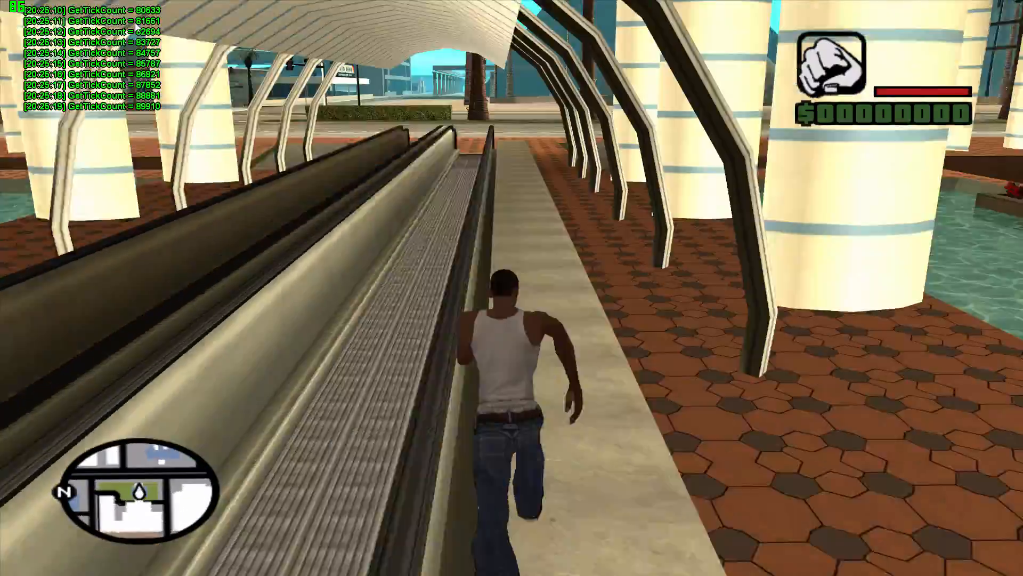
key(w)
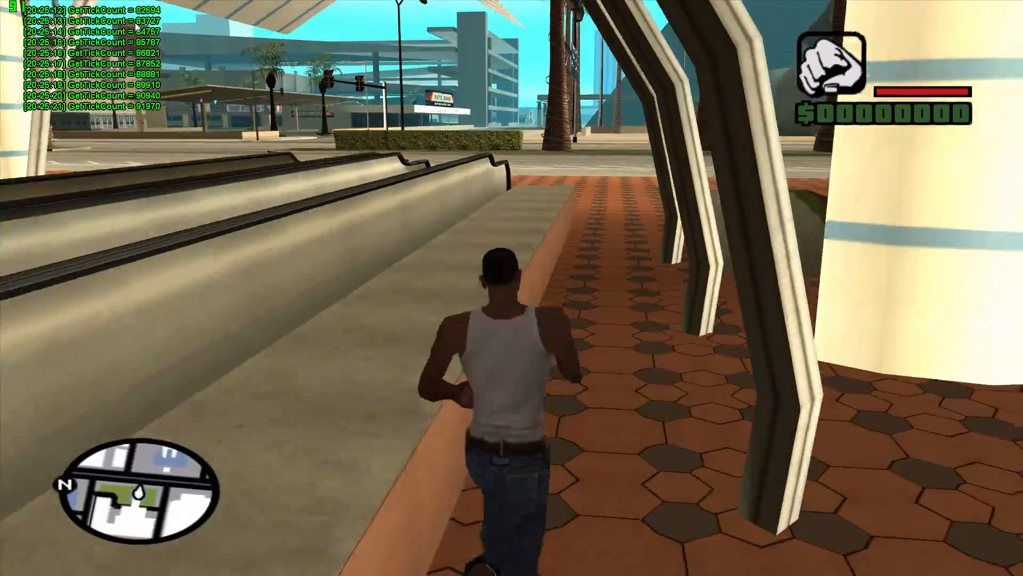
key(w)
key(shift)
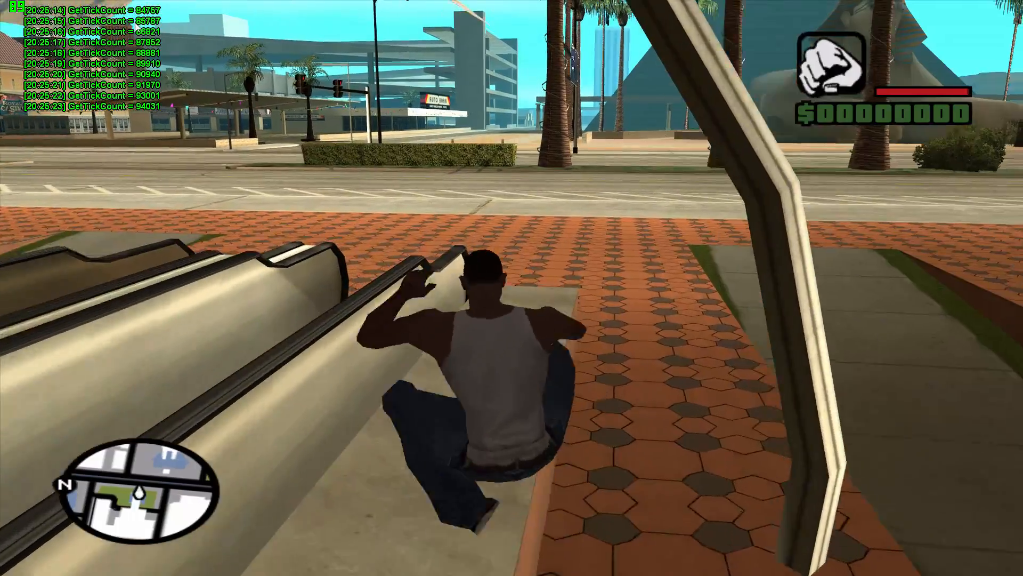
key(w)
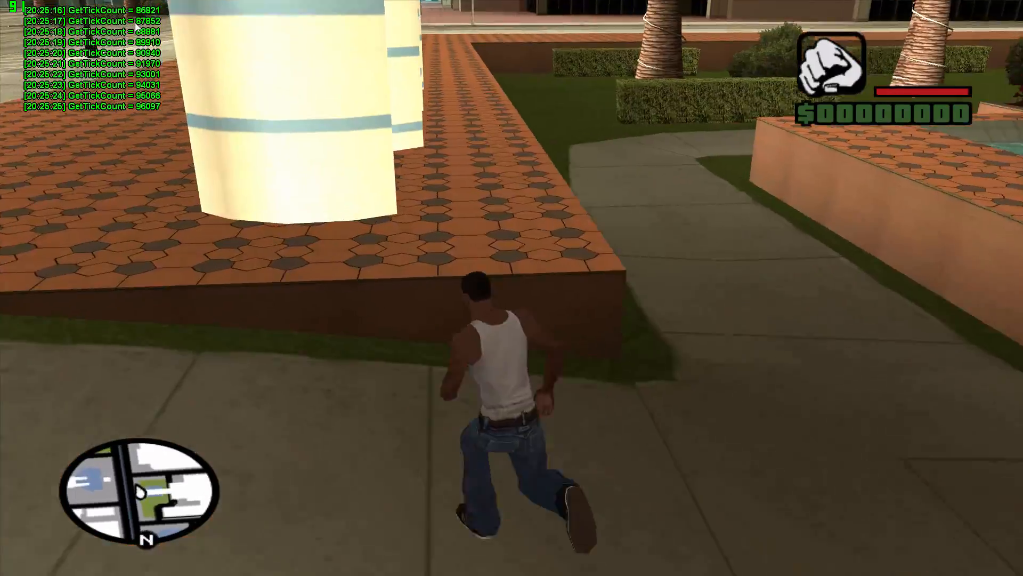
key(w)
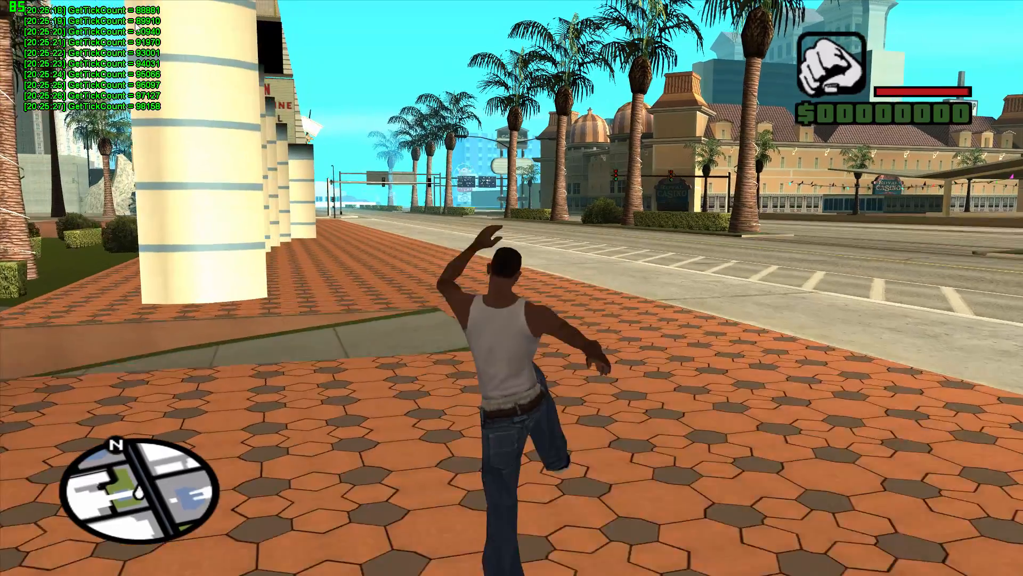